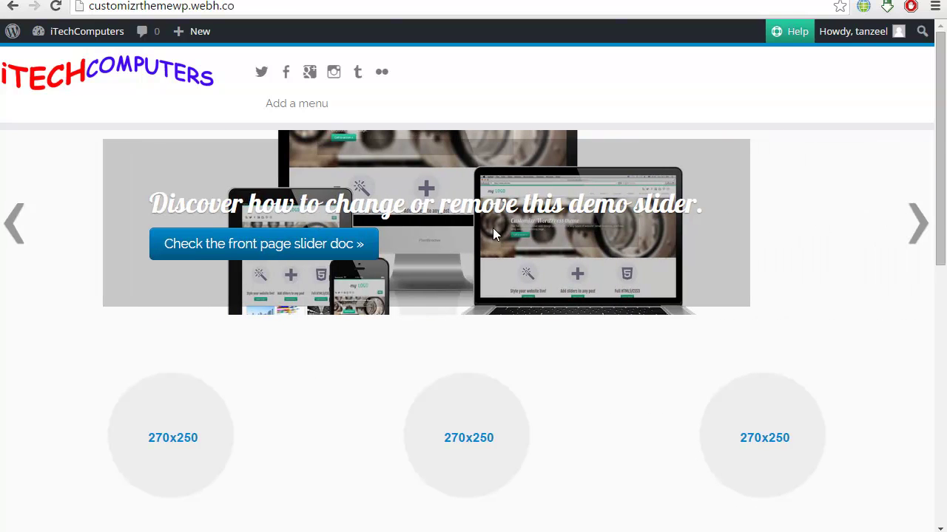
# Advance the front-page demo slider to its next slide and scroll through the homepage.
pyautogui.click(916, 240)
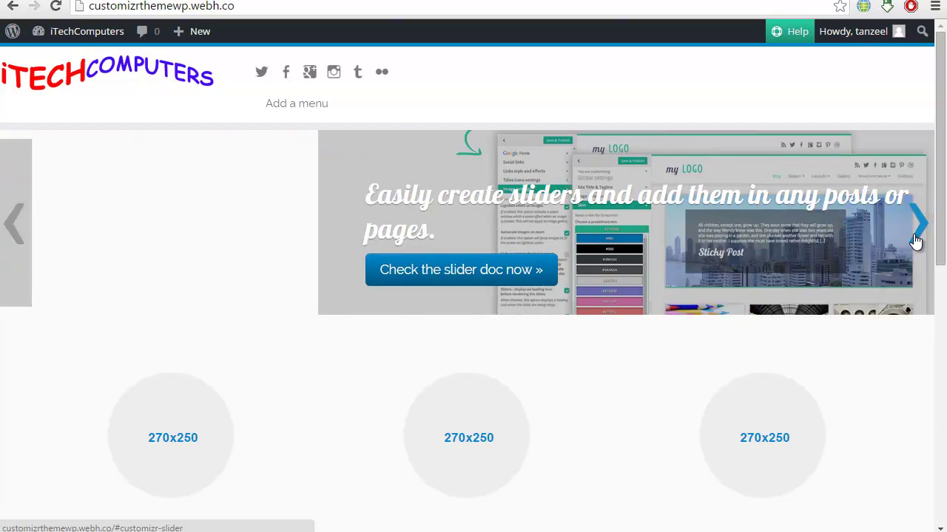
pyautogui.scroll(-4, 938, 296)
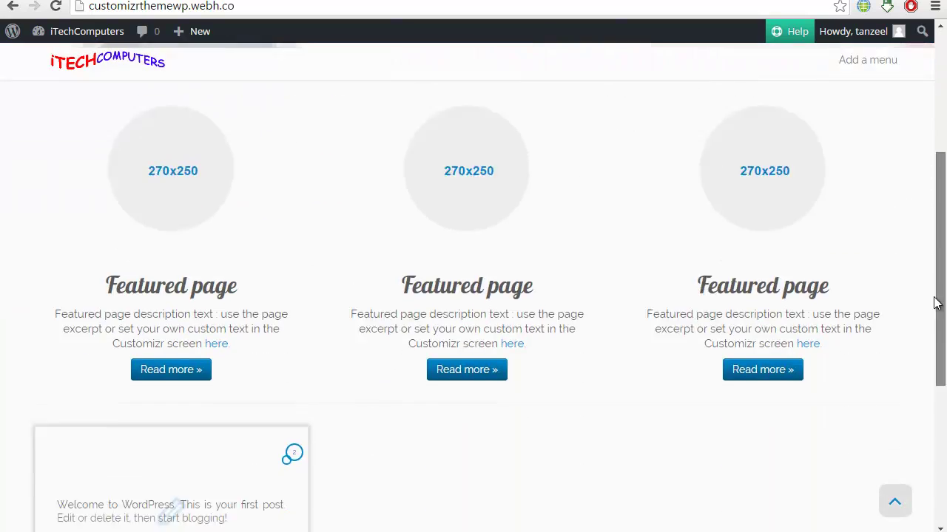
pyautogui.scroll(3, 944, 212)
pyautogui.scroll(2, 944, 212)
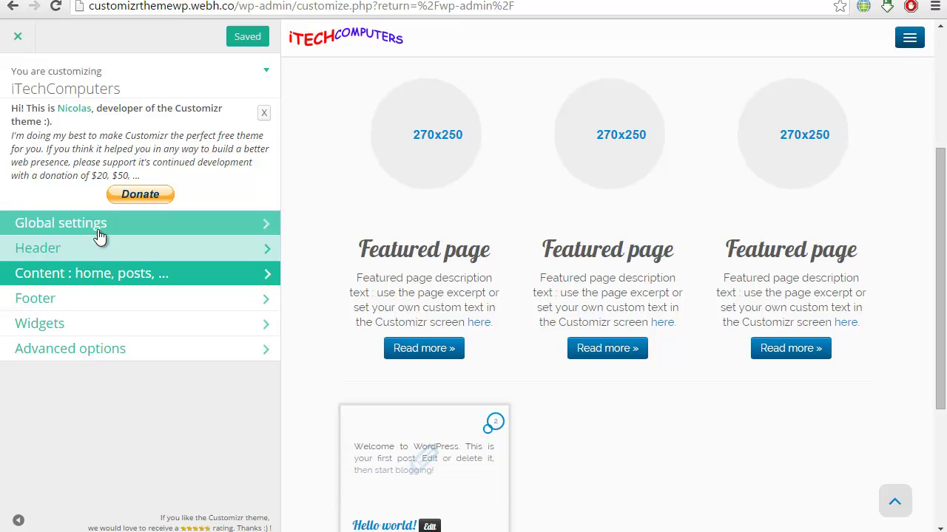
# Under Content > Front Page, set 'Front page displays' to 'Don't show any posts or page'.
pyautogui.click(118, 274)
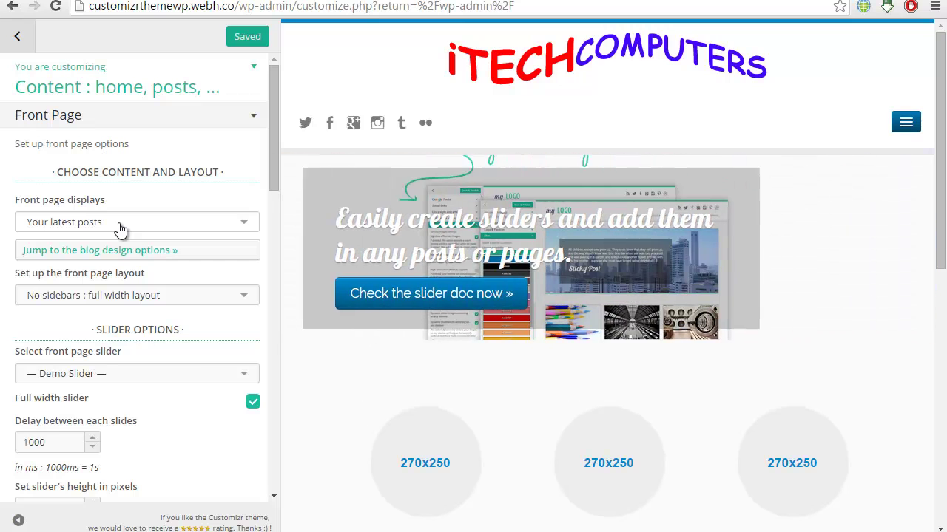
pyautogui.click(120, 228)
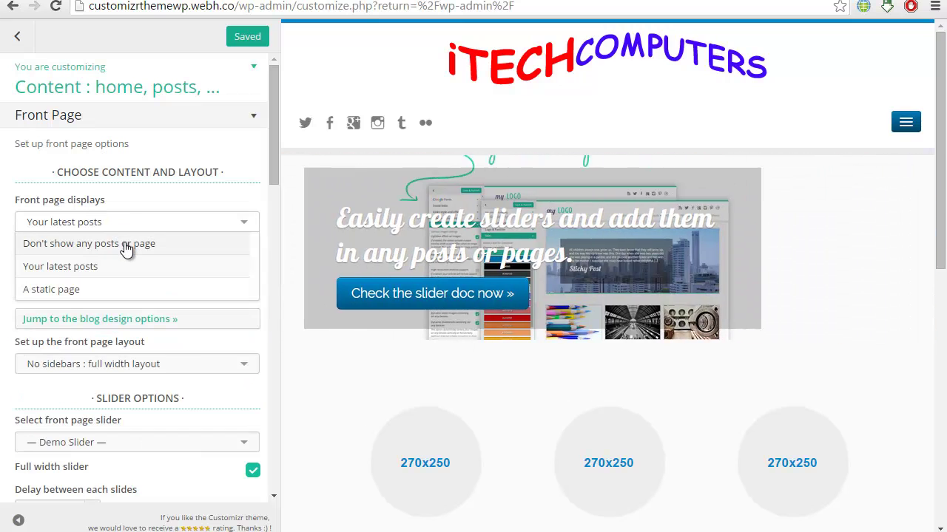
pyautogui.click(145, 223)
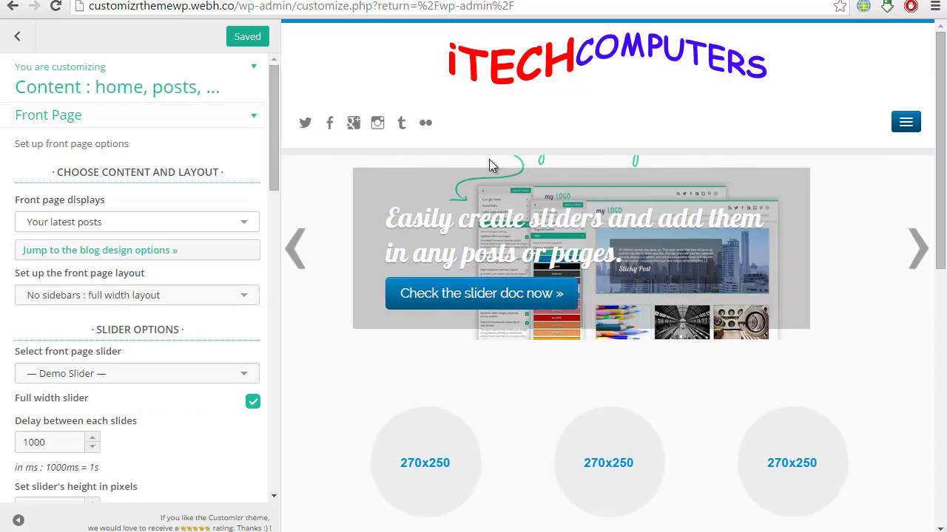
pyautogui.moveTo(944, 99); pyautogui.dragTo(945, 353)
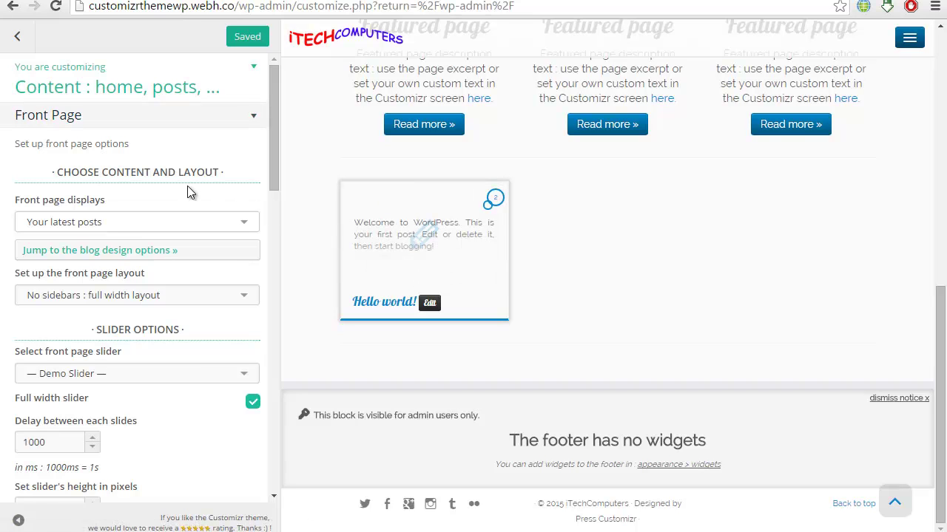
pyautogui.click(190, 224)
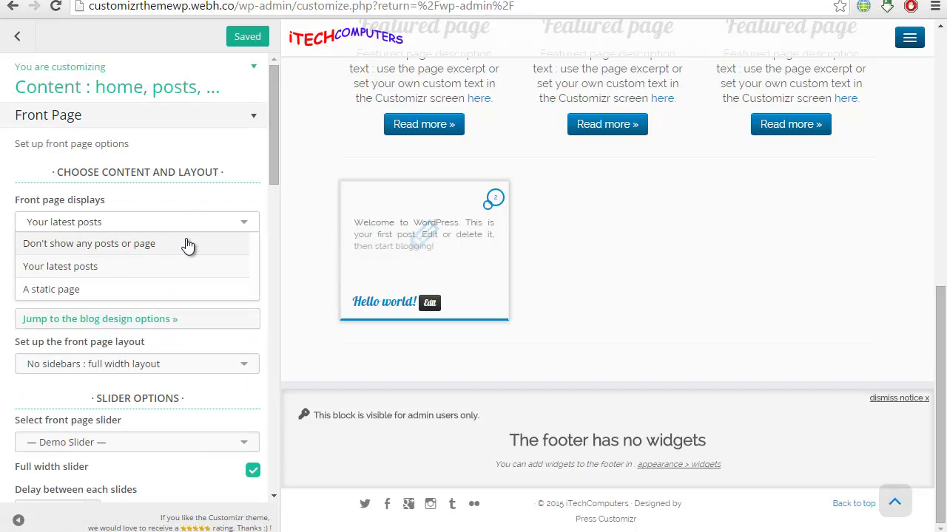
pyautogui.click(187, 244)
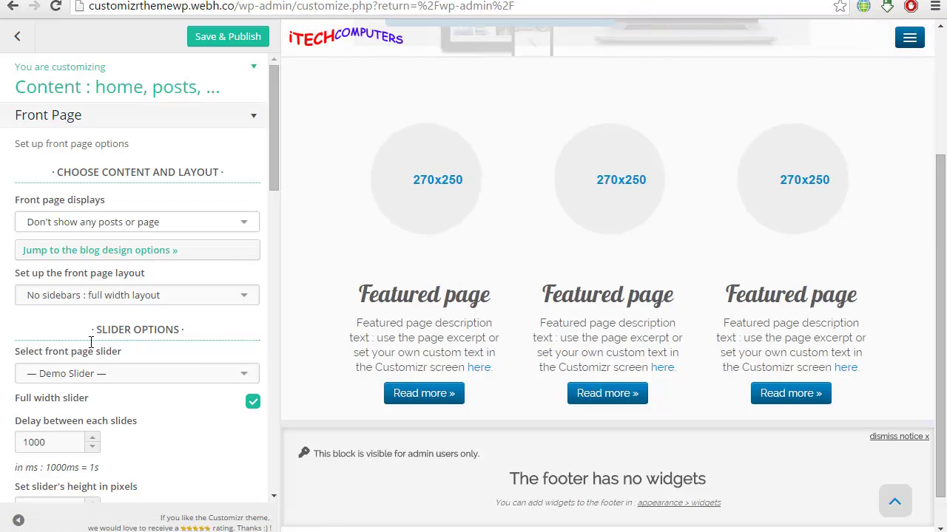
# Set 'Select front page slider' to '— No slider —' in Slider Options.
pyautogui.doubleClick(123, 328)
pyautogui.tripleClick(123, 328)
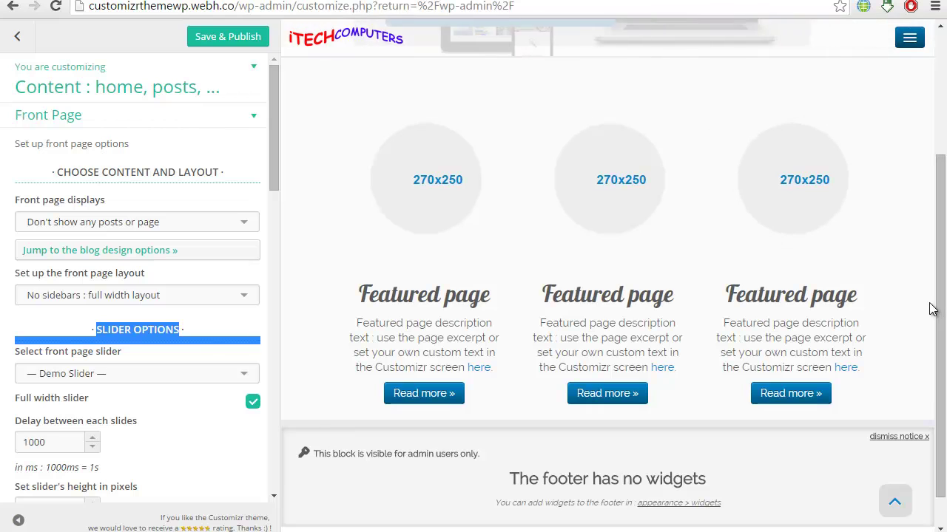
pyautogui.moveTo(944, 312); pyautogui.dragTo(945, 188)
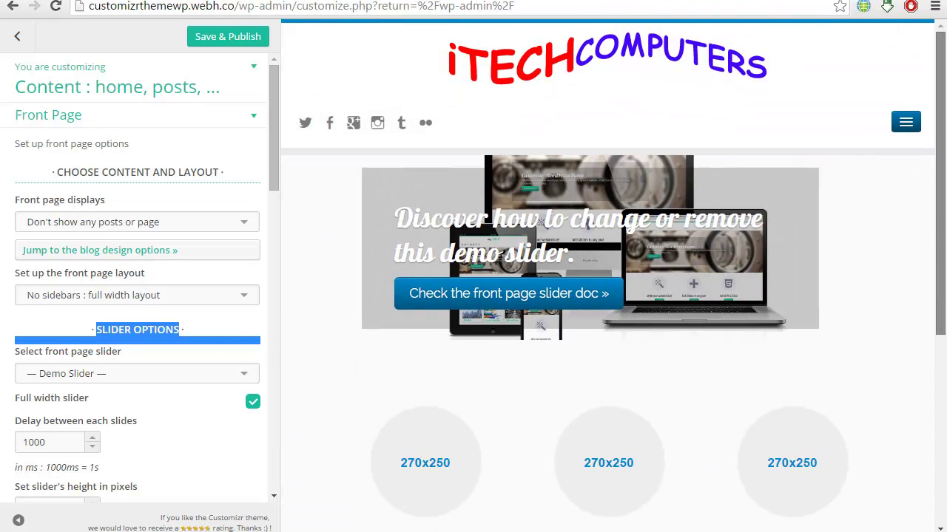
pyautogui.click(205, 381)
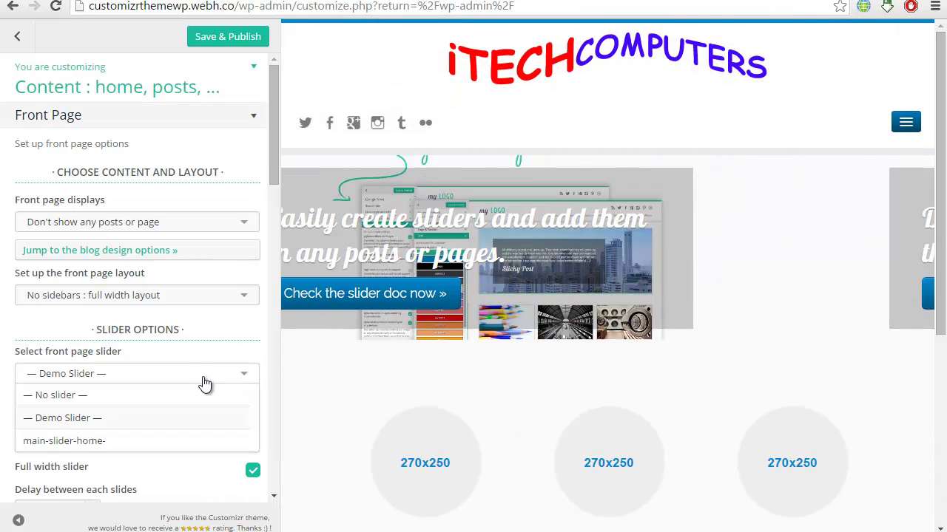
pyautogui.click(196, 395)
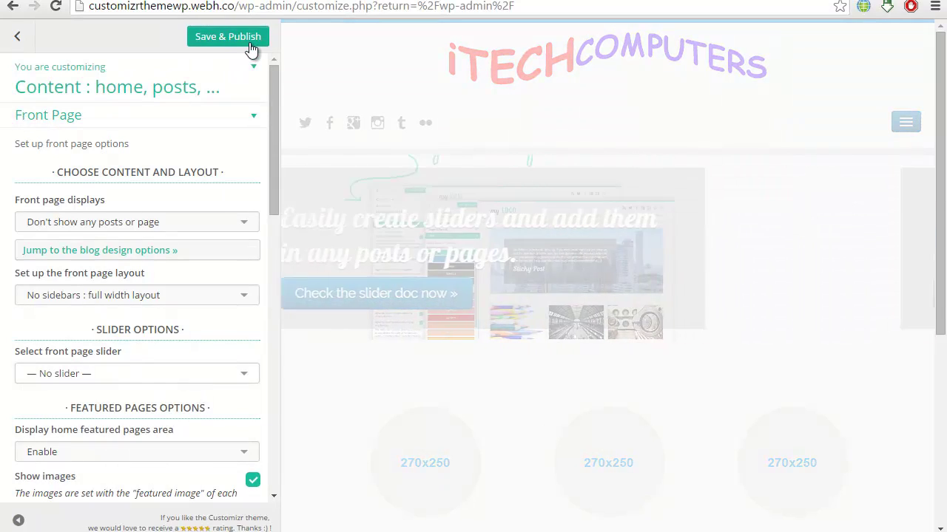
# Save & Publish, close the Customizer, and reload the live homepage.
pyautogui.click(250, 49)
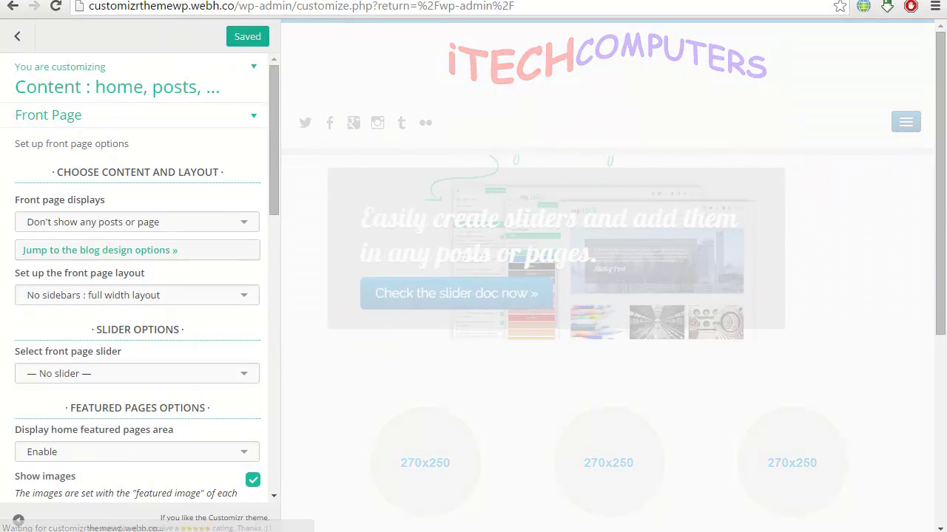
pyautogui.click(13, 6)
pyautogui.click(56, 7)
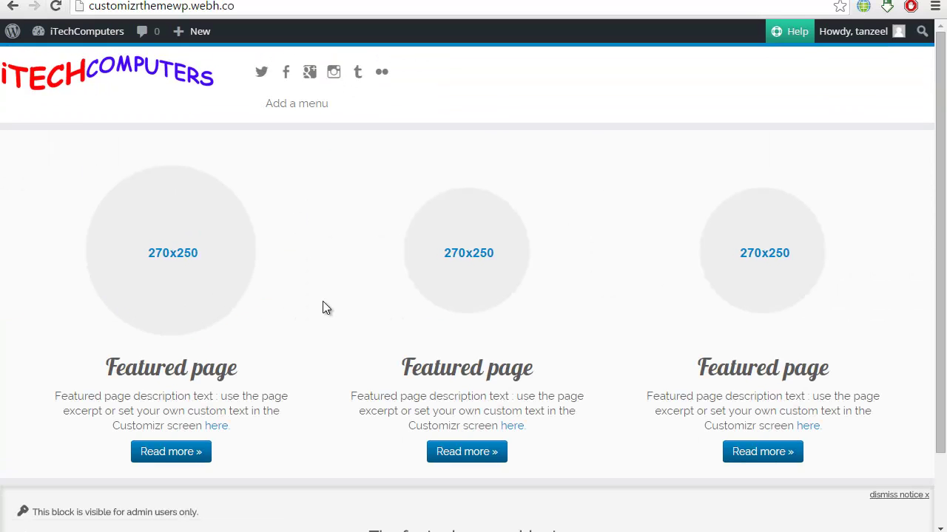
# Scroll to the footer, then return to the cool-backgrounds-for-computers Edit Media page.
pyautogui.scroll(-3, 551, 220)
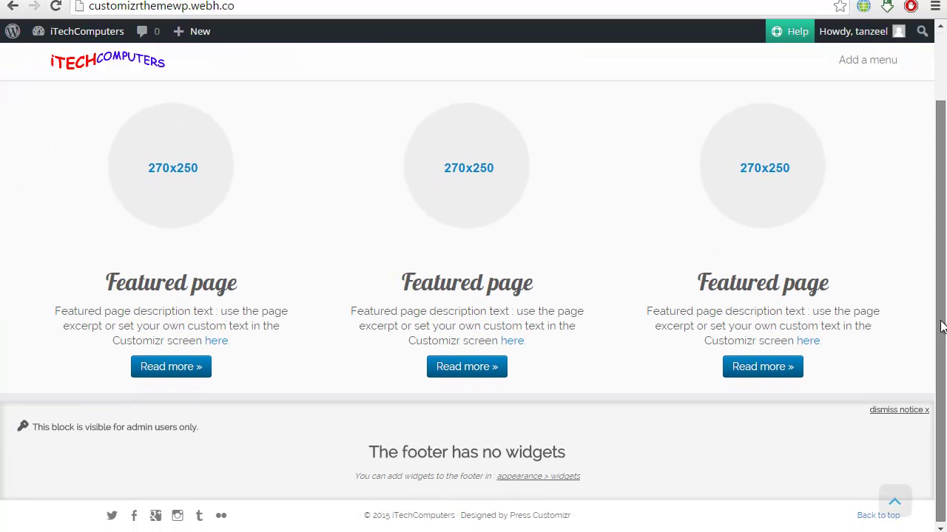
pyautogui.click(551, 221)
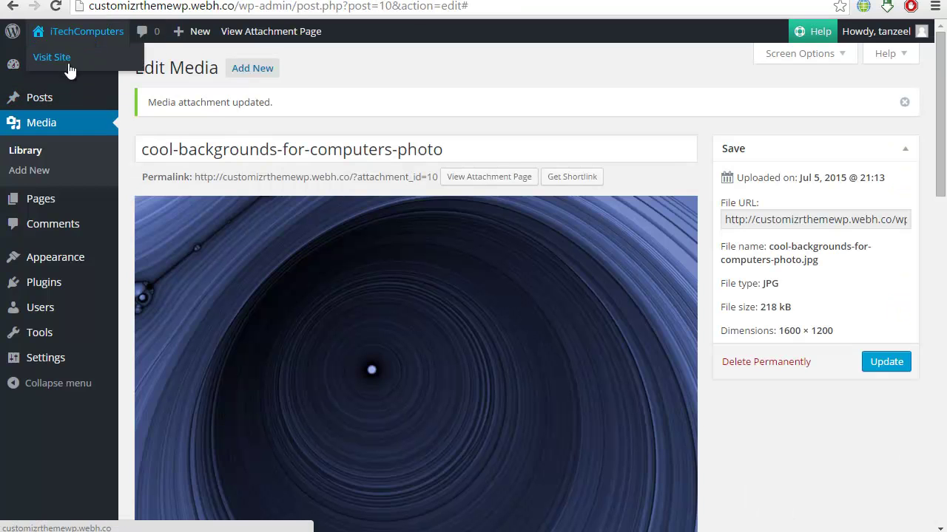
# Open Attachment Details for computer_keyboardHD from the Dashboard's Media Library.
pyautogui.moveTo(29, 64)
pyautogui.click(32, 74)
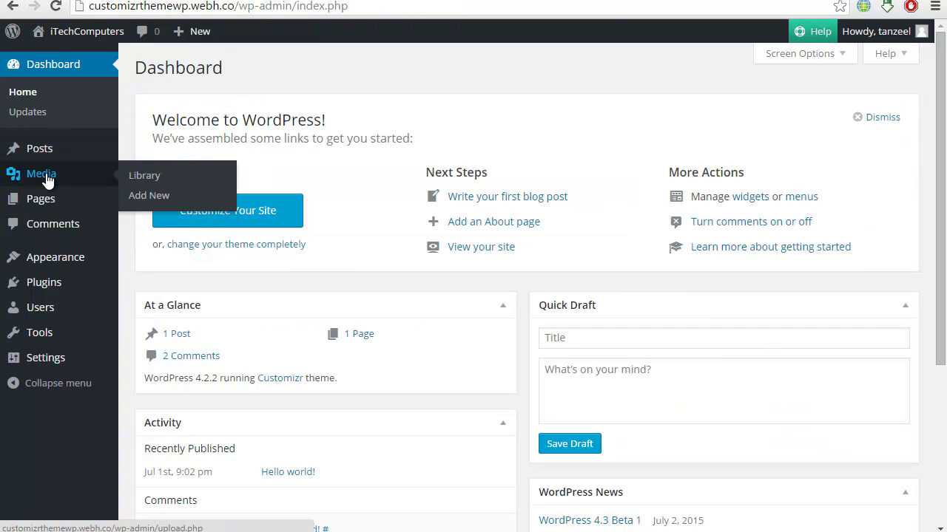
pyautogui.click(141, 182)
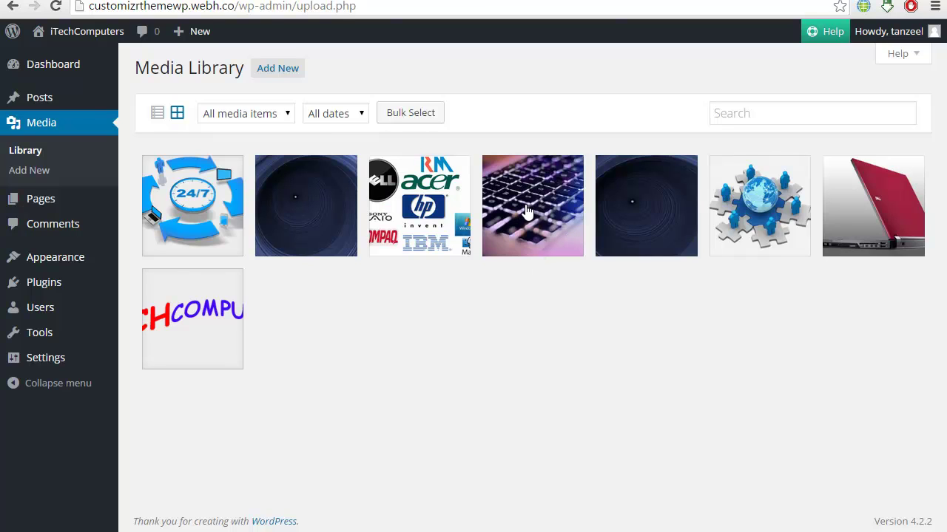
pyautogui.click(526, 211)
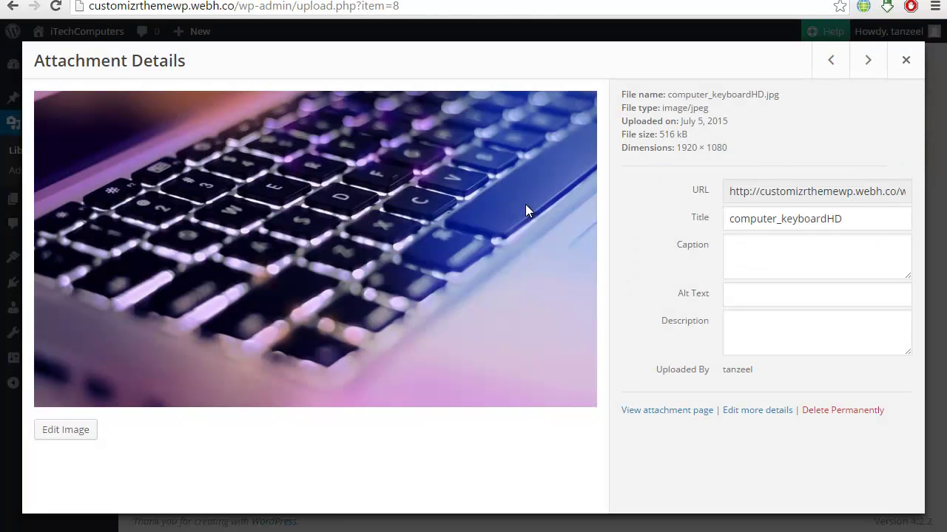
# Open the keyboard image's full edit page and keep 'Add to a slider' enabled.
pyautogui.click(779, 416)
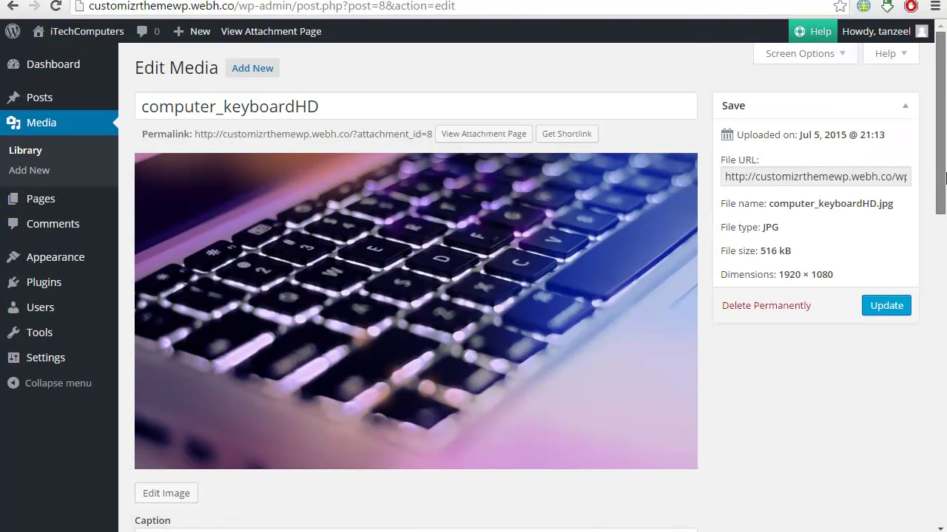
pyautogui.moveTo(945, 178); pyautogui.dragTo(933, 339)
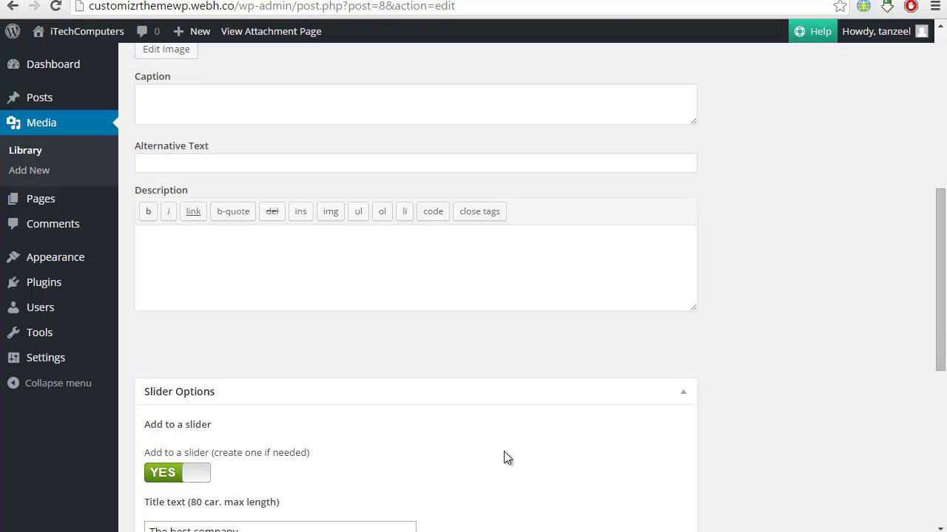
pyautogui.click(191, 472)
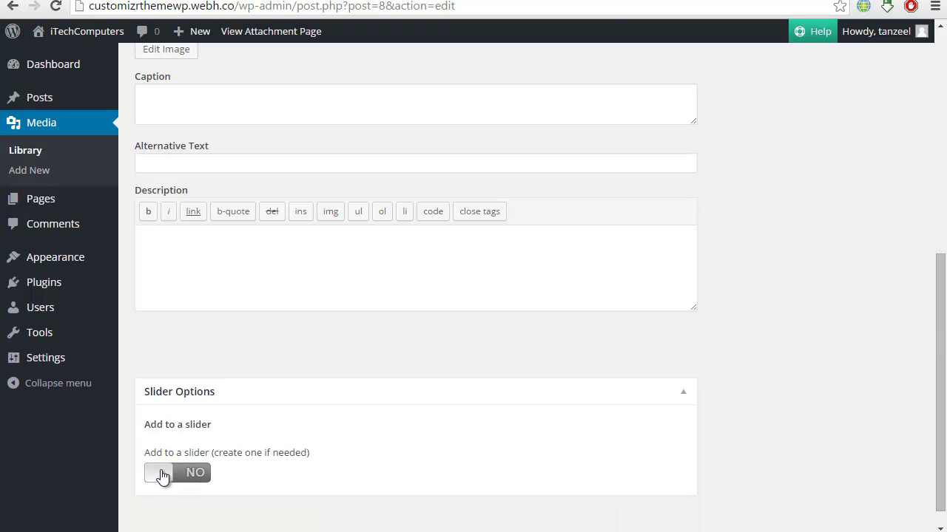
pyautogui.click(178, 474)
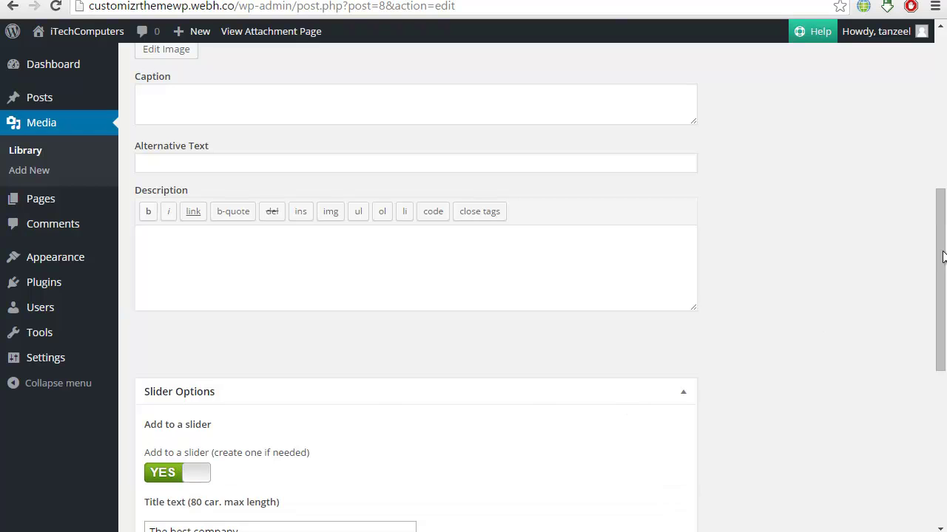
pyautogui.moveTo(941, 254); pyautogui.dragTo(940, 406)
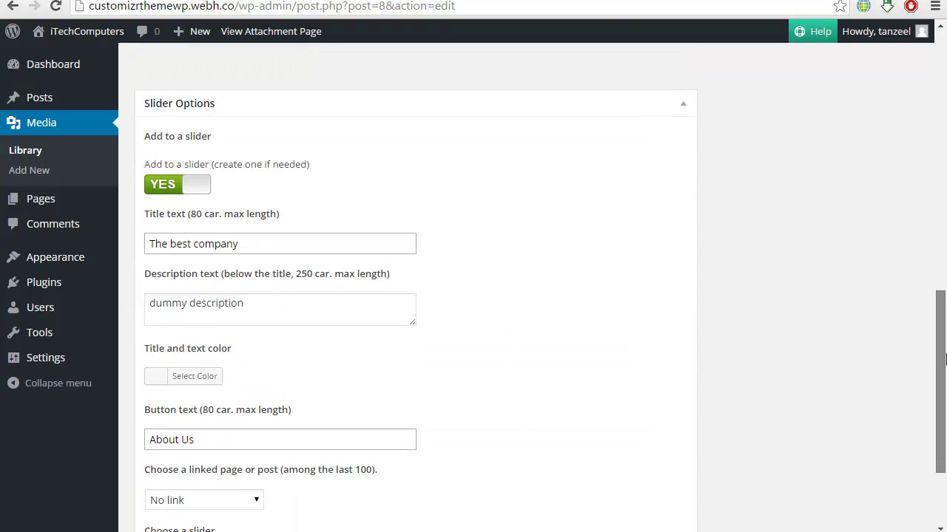
pyautogui.scroll(2, 440, 384)
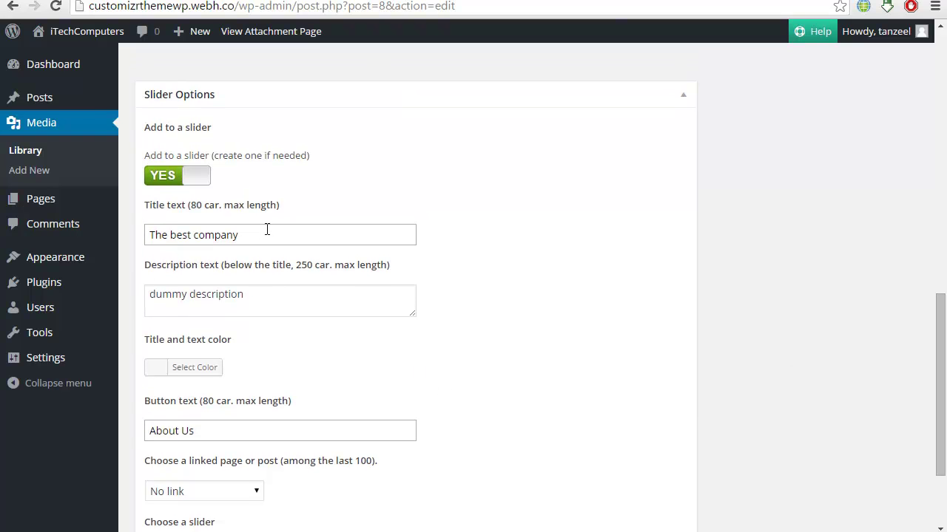
# Change the slide title from 'The best company' to 'The amazing company'.
pyautogui.tripleClick(266, 230)
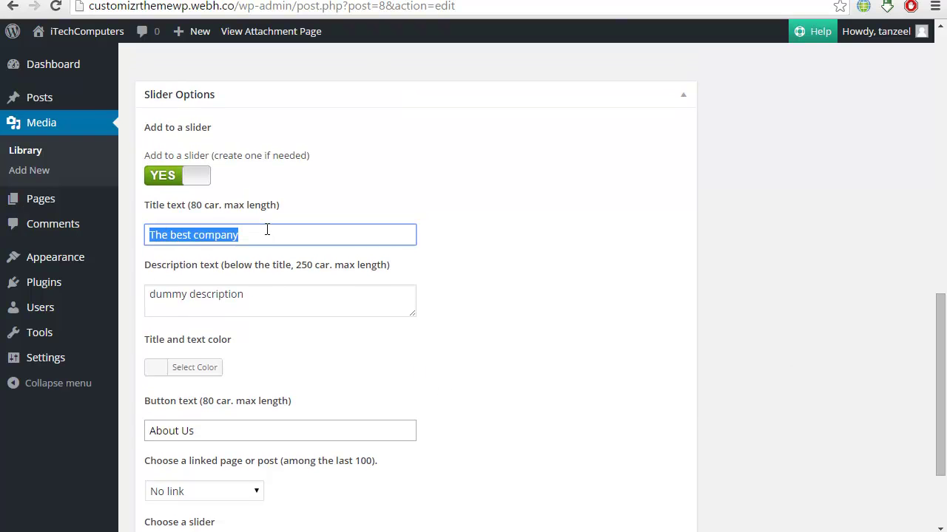
pyautogui.write('T')
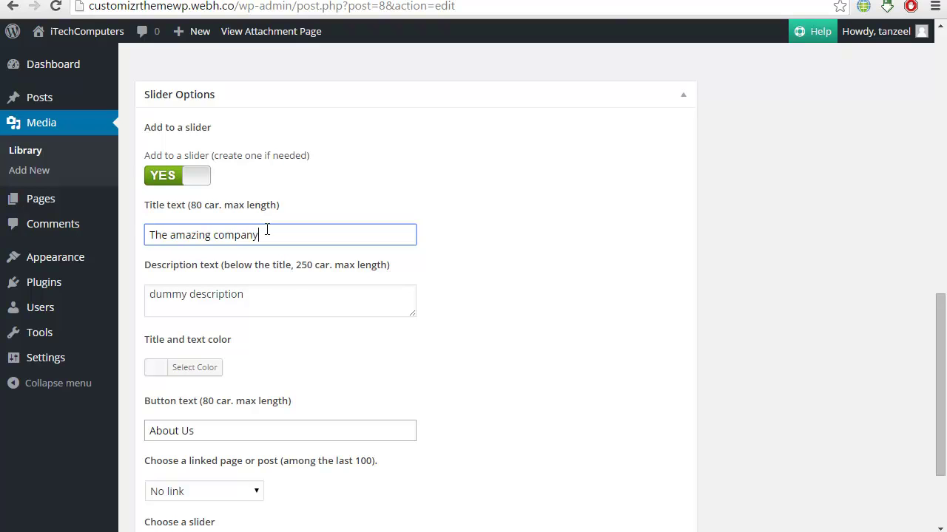
pyautogui.tripleClick(295, 308)
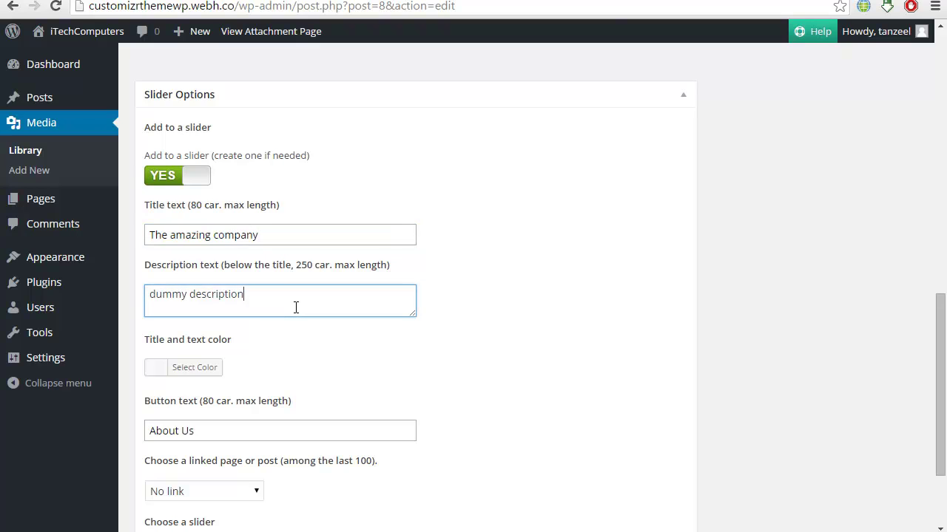
pyautogui.click(324, 339)
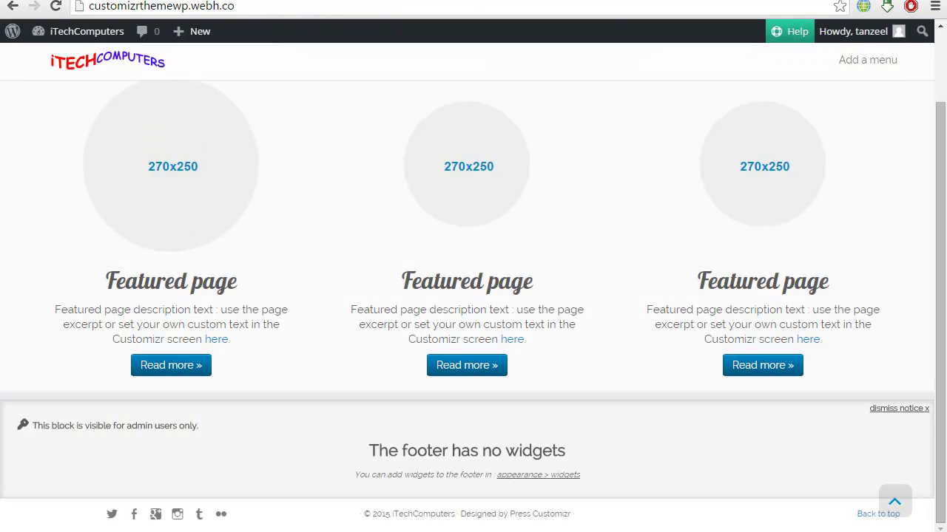
# Set the front page slider to '— Demo Slider —' and Save & Publish.
pyautogui.click(55, 8)
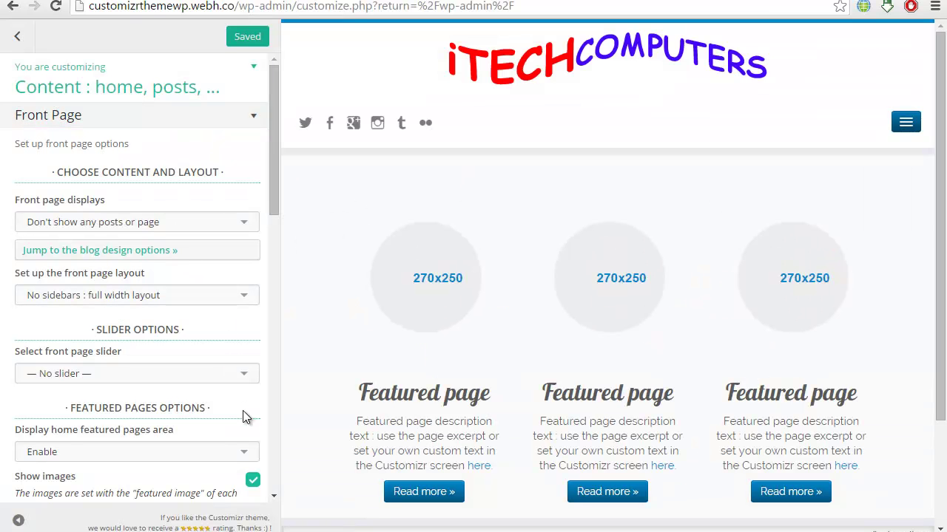
pyautogui.click(240, 377)
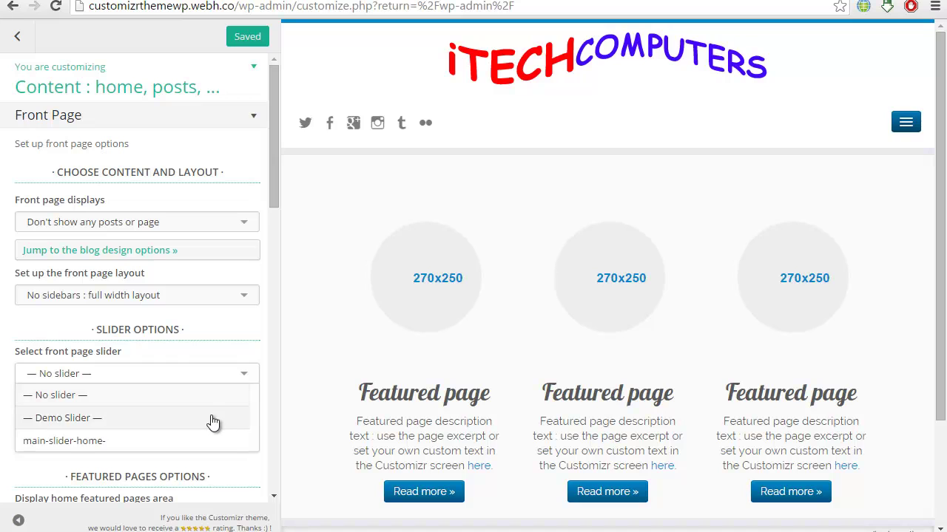
pyautogui.click(213, 419)
pyautogui.click(243, 38)
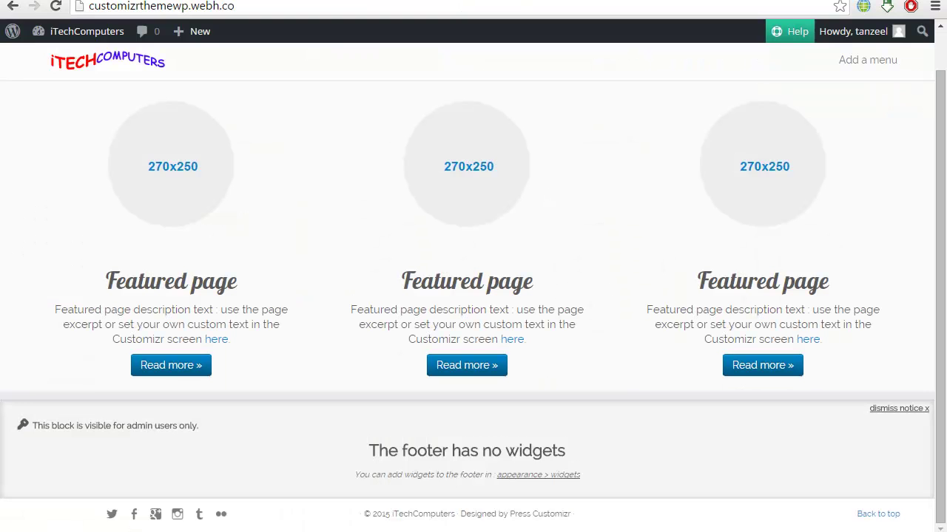
# Reload the live homepage, then return to the keyboard slide's 'The amazing company' settings.
pyautogui.click(49, 6)
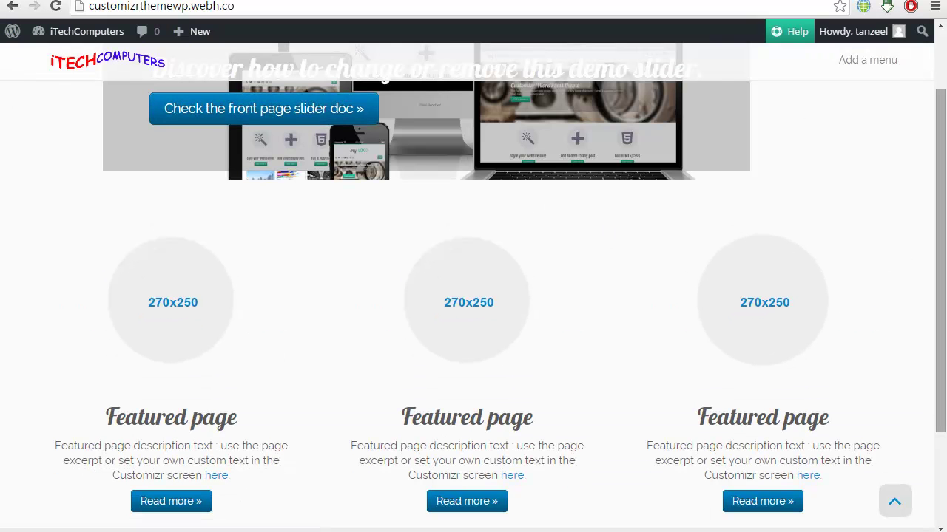
pyautogui.scroll(2, 802, 145)
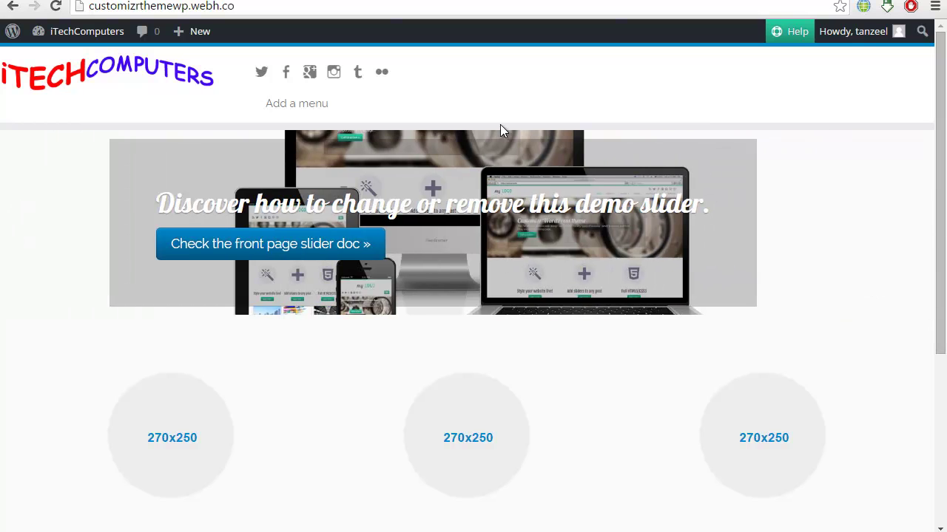
pyautogui.tripleClick(480, 204)
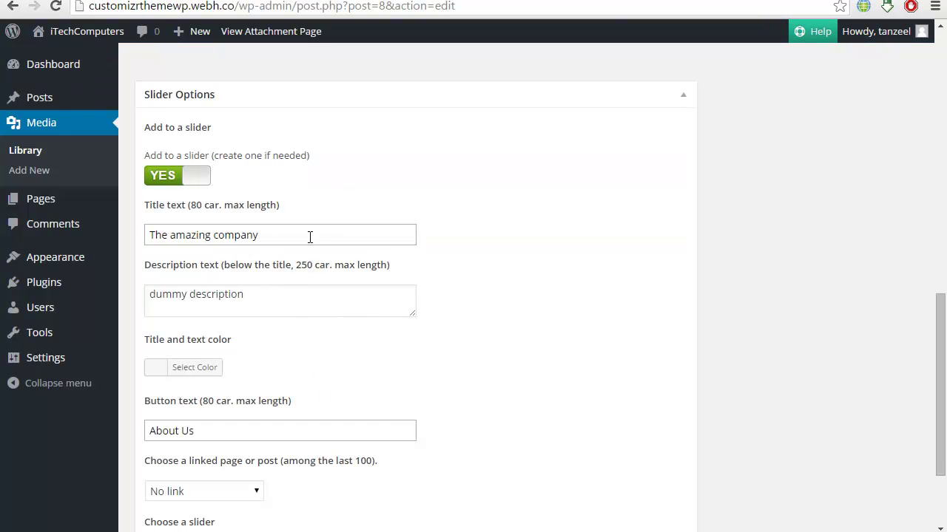
pyautogui.tripleClick(310, 236)
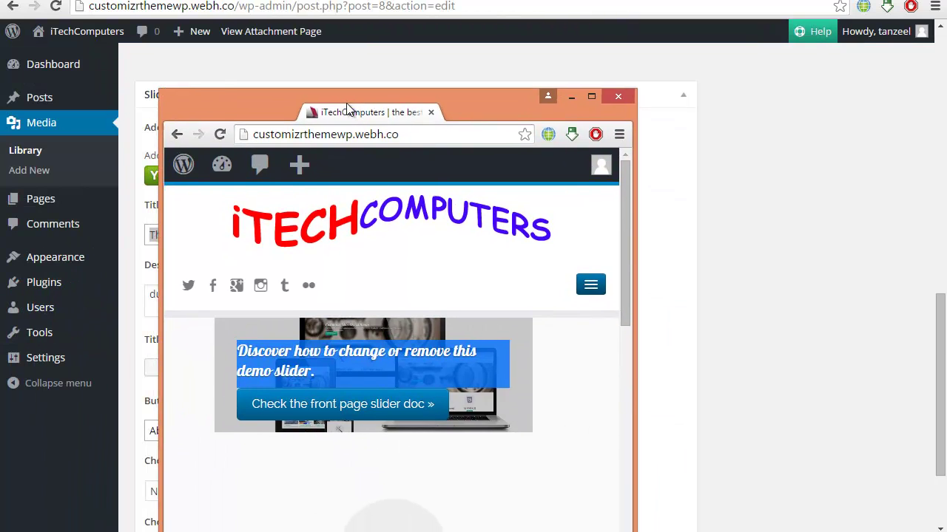
# Link the keyboard slide's About Us button to '{page} Sample Page'.
pyautogui.doubleClick(346, 104)
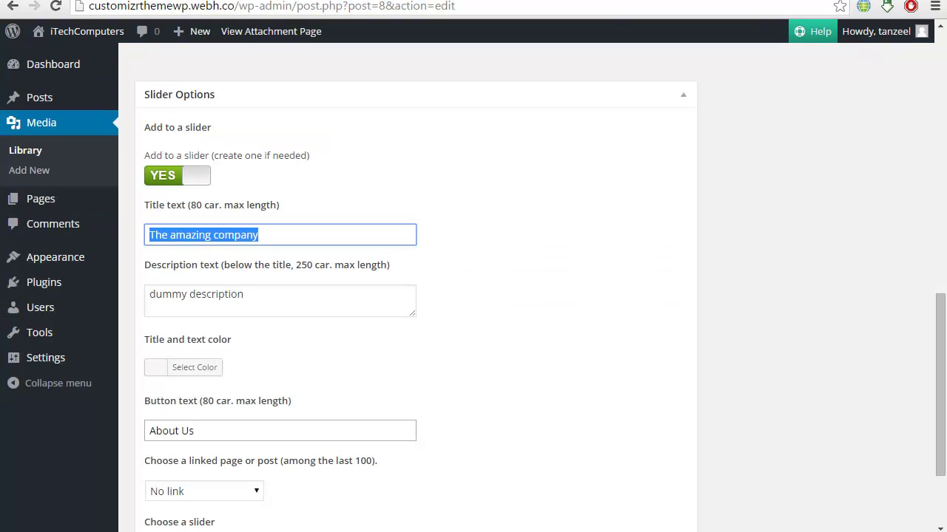
pyautogui.doubleClick(247, 431)
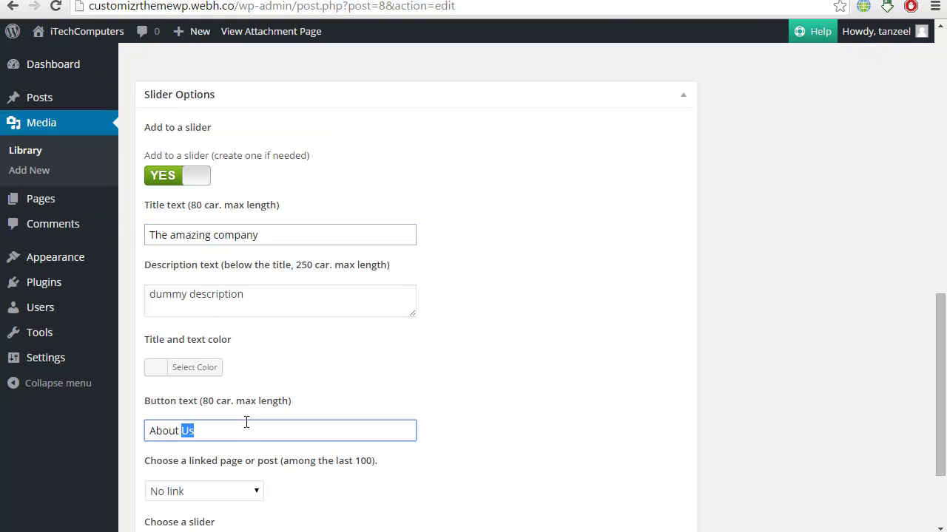
pyautogui.click(372, 366)
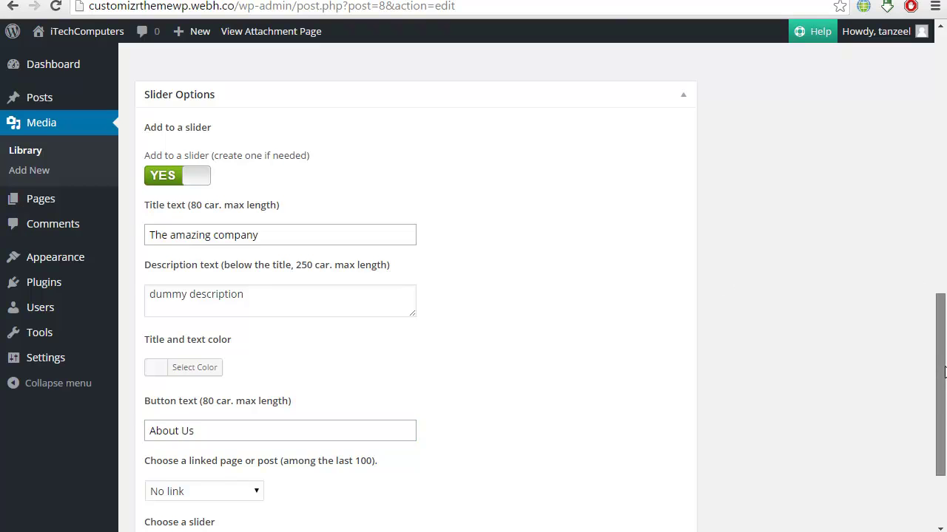
pyautogui.scroll(-2, 520, 407)
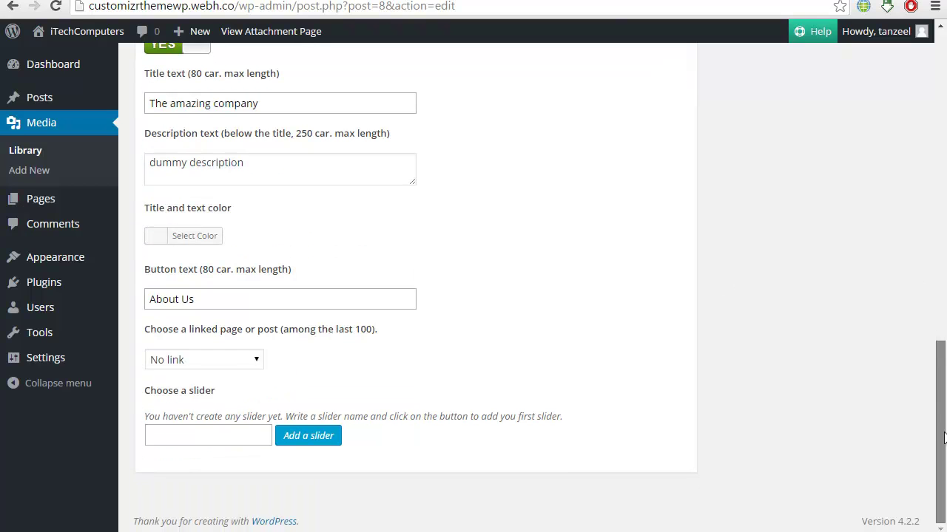
pyautogui.click(219, 370)
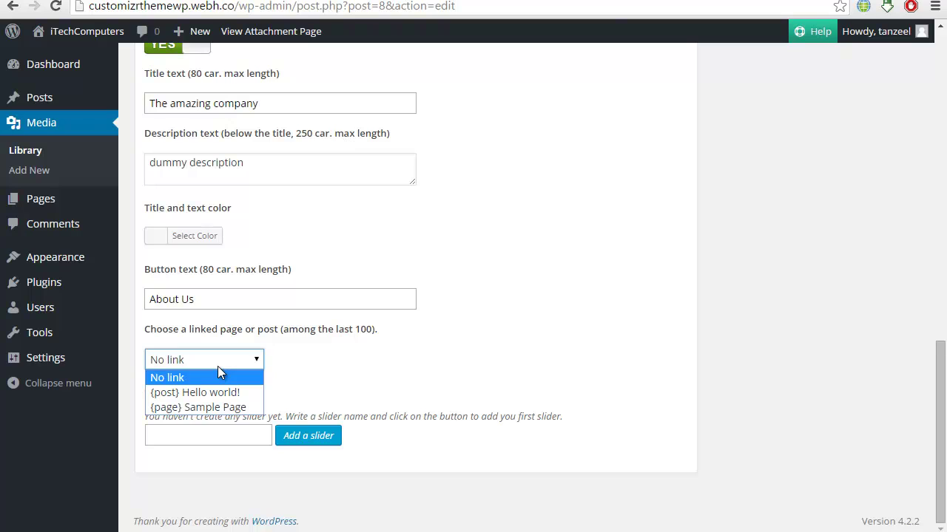
pyautogui.click(221, 407)
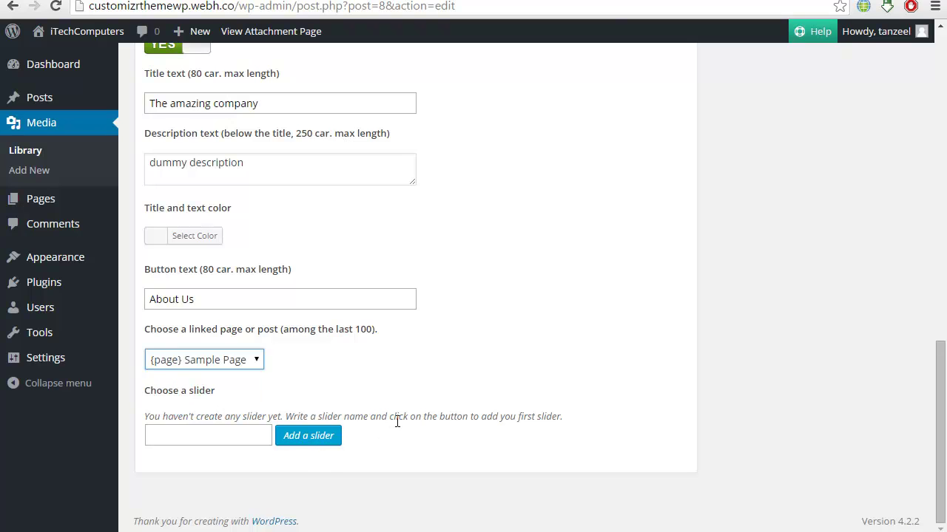
# Add the keyboard slide to a new slider 'main home slider' and update the media item.
pyautogui.click(198, 441)
pyautogui.write('main home slider')
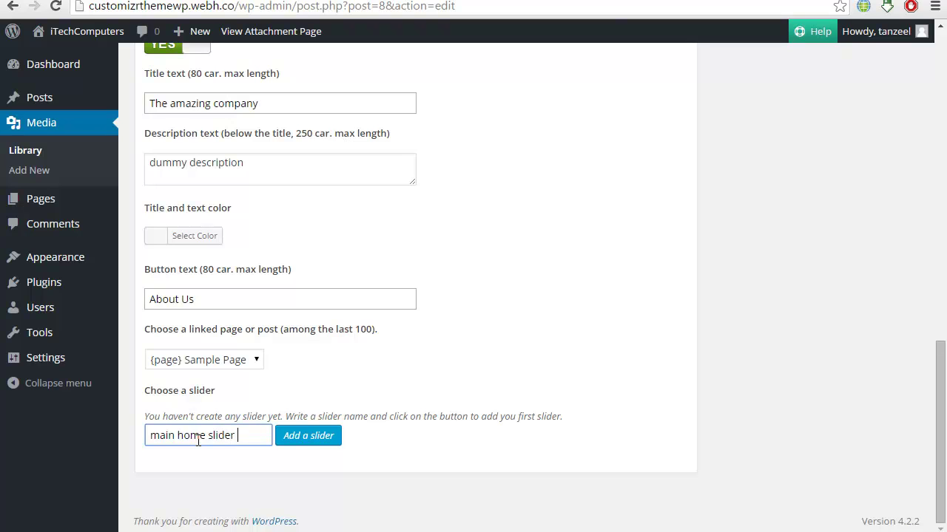
pyautogui.click(301, 438)
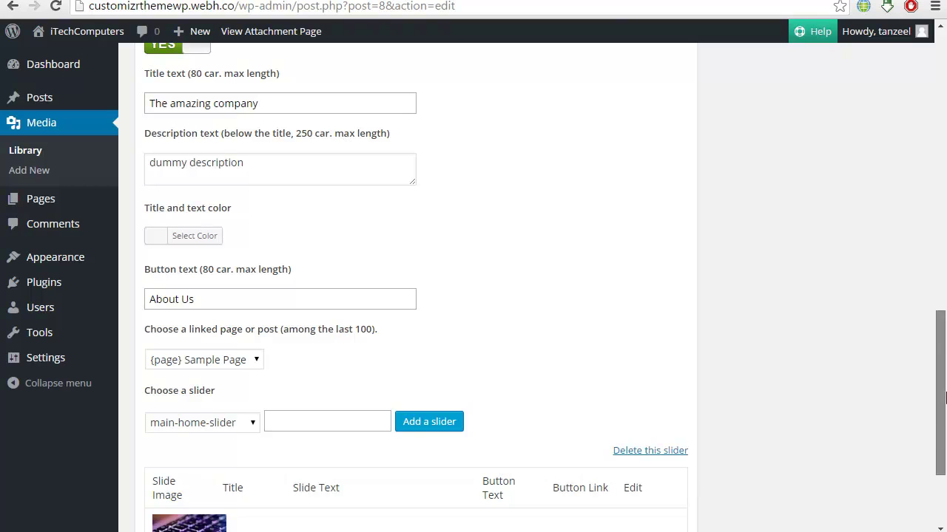
pyautogui.scroll(-2, 940, 457)
pyautogui.moveTo(941, 457); pyautogui.dragTo(941, 528)
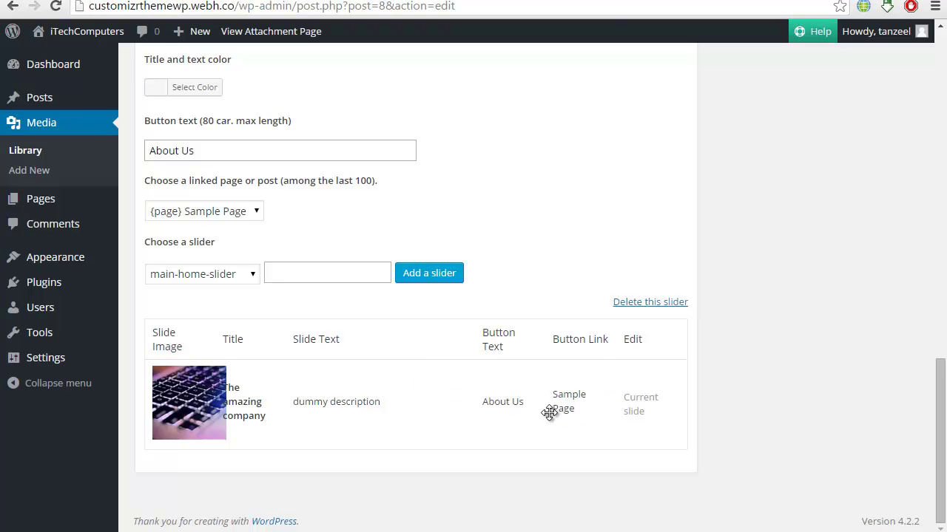
pyautogui.moveTo(945, 414); pyautogui.dragTo(934, 194)
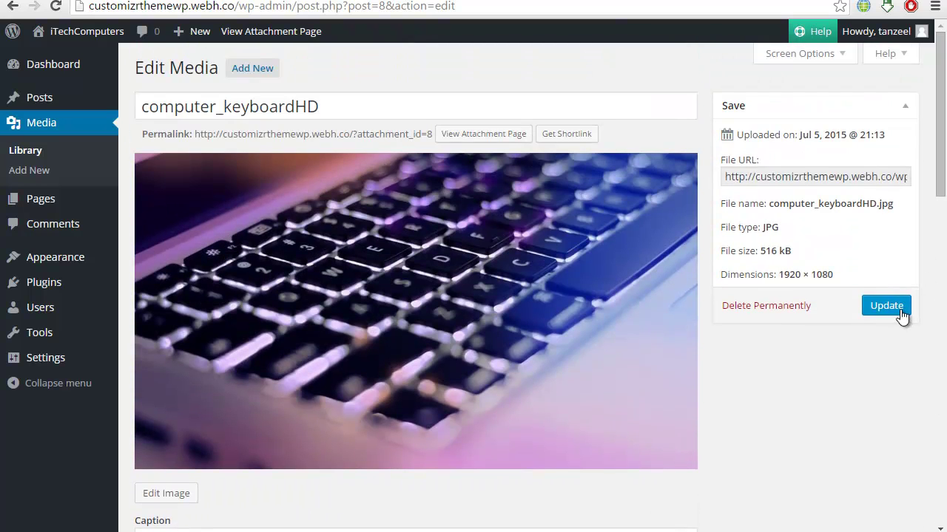
pyautogui.click(898, 309)
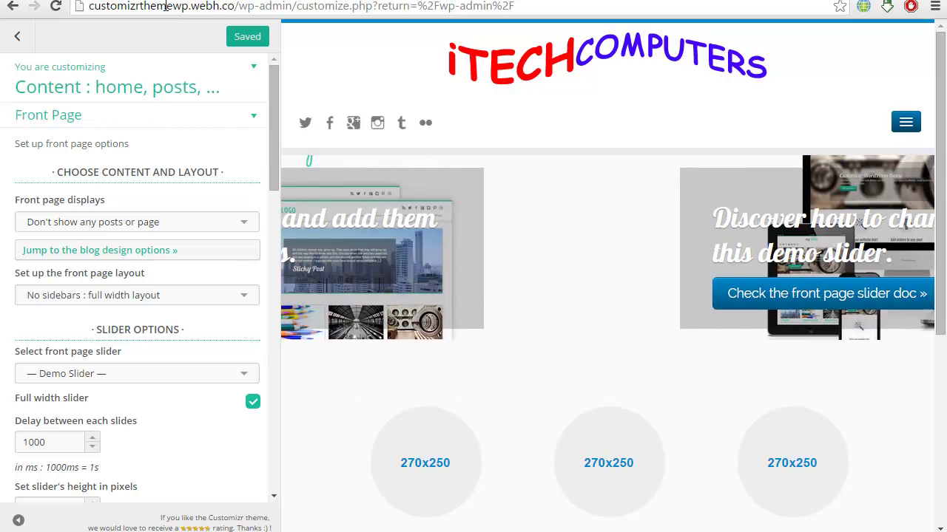
# Reload the Customizer, choose main-home-slider under Front Page, and Save & Publish.
pyautogui.click(164, 6)
pyautogui.press('Return')
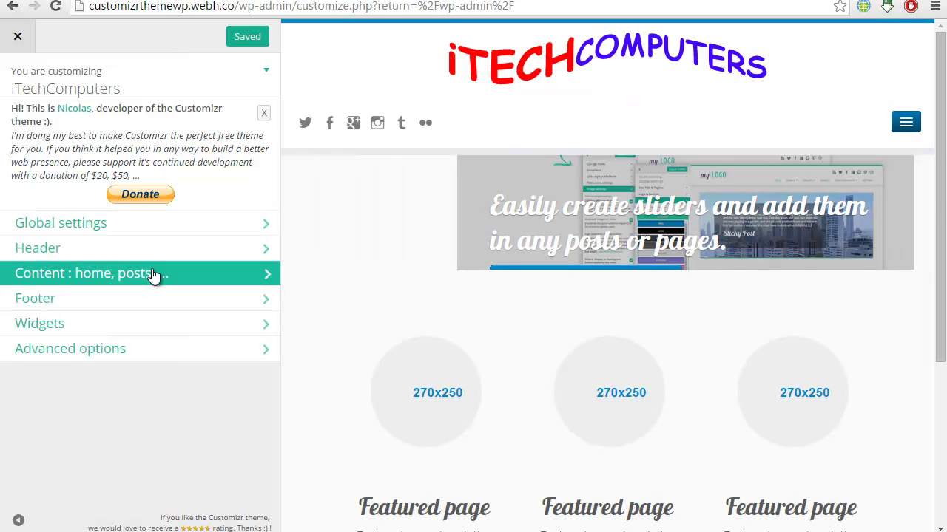
pyautogui.click(153, 275)
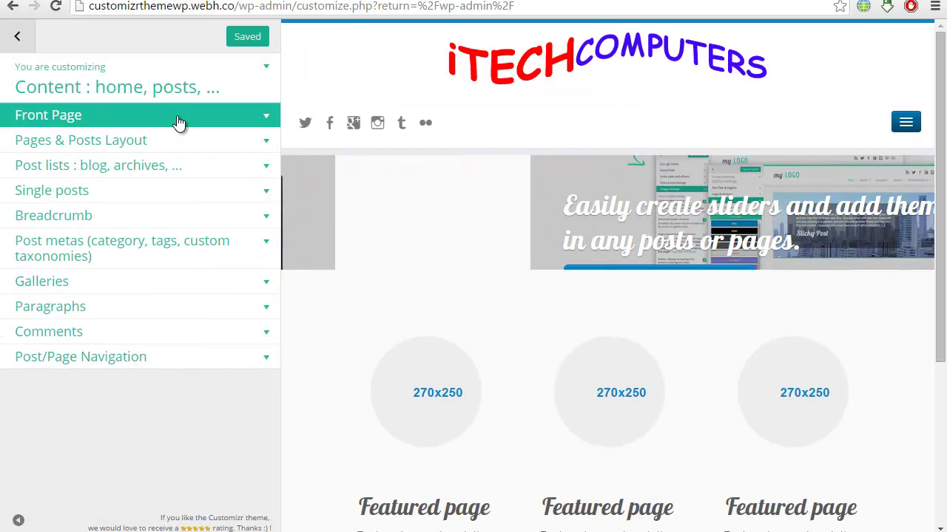
pyautogui.click(179, 117)
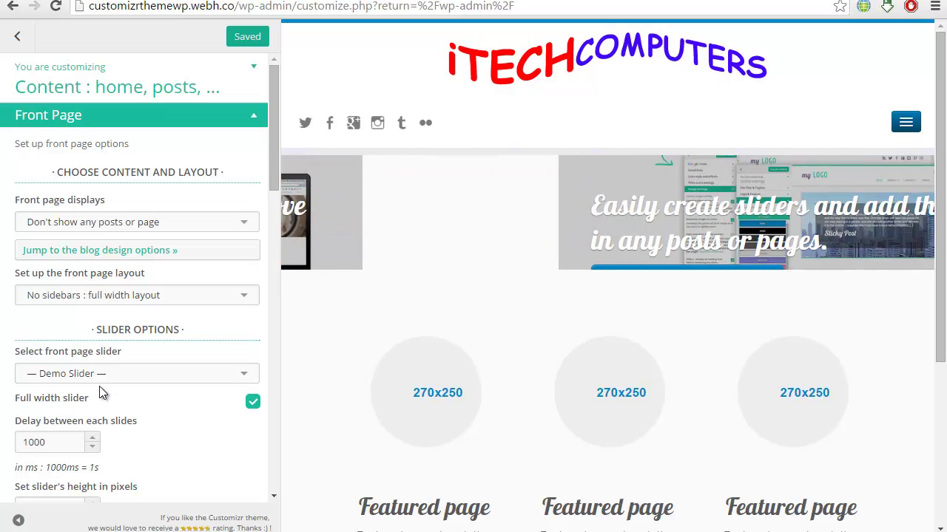
pyautogui.click(99, 377)
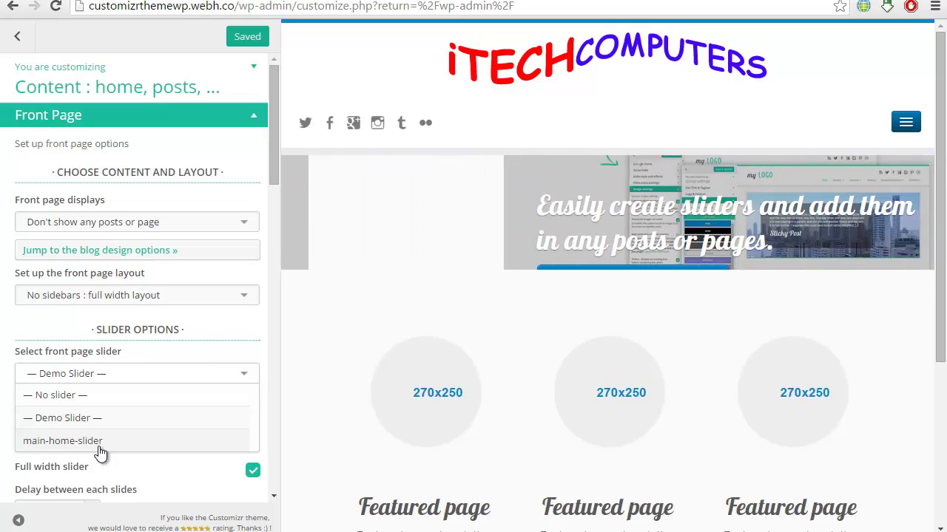
pyautogui.click(99, 444)
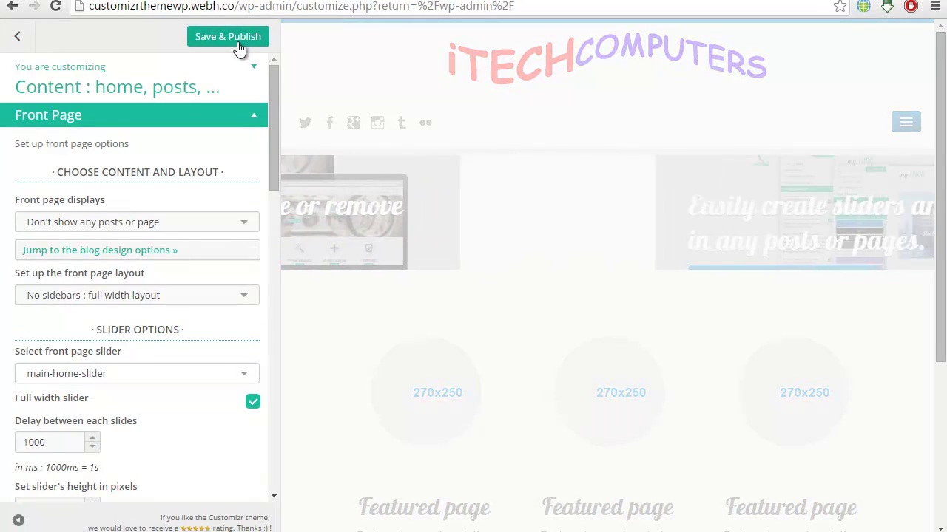
pyautogui.click(239, 41)
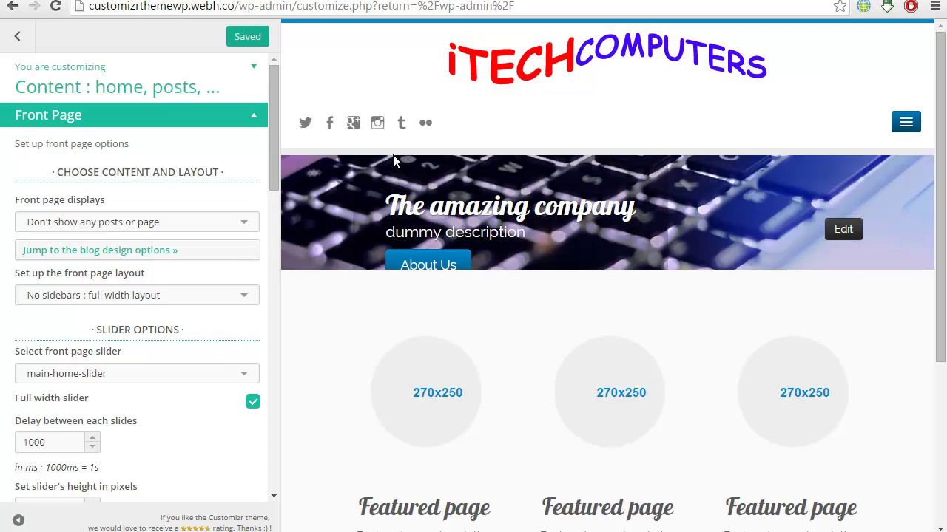
# Inspect the preview slide's 'The amazing company' title and description text.
pyautogui.tripleClick(450, 191)
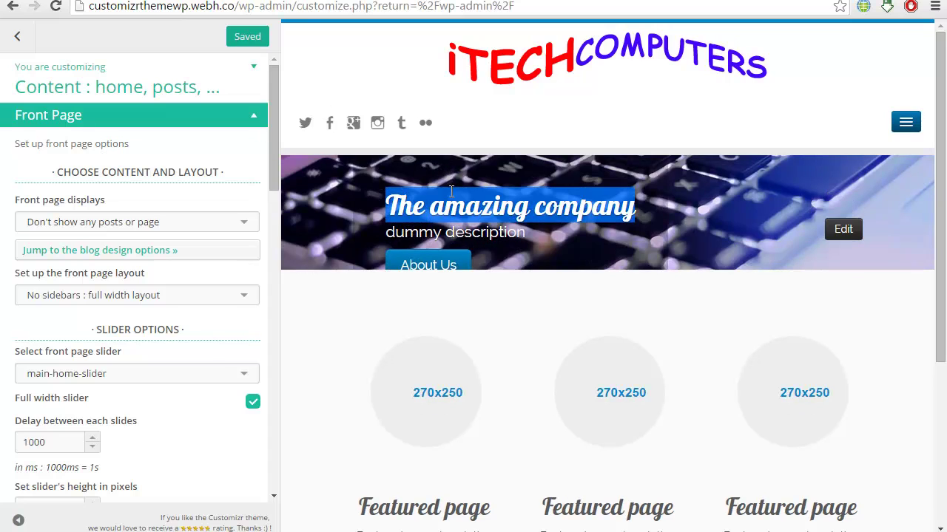
pyautogui.tripleClick(470, 236)
pyautogui.click(482, 209)
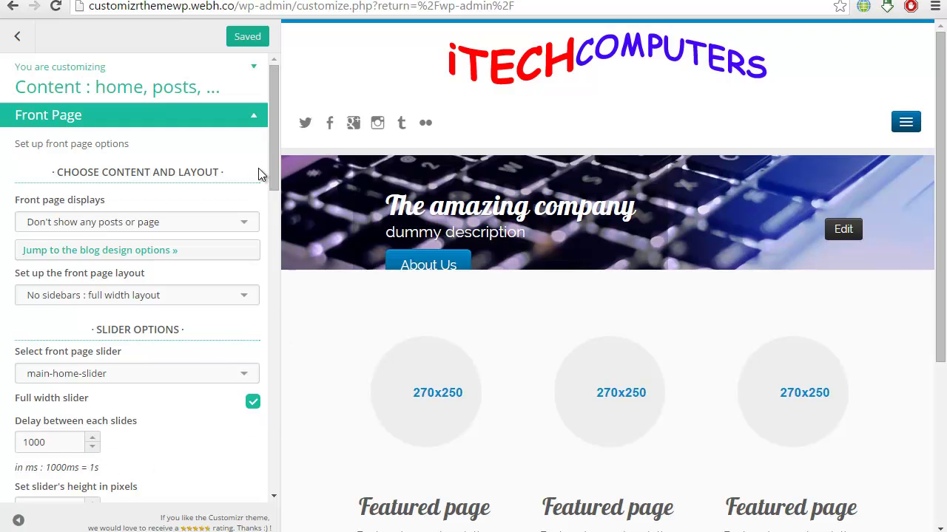
# Adjust the slider height in Slider Options with the number spinner.
pyautogui.moveTo(272, 159); pyautogui.dragTo(273, 191)
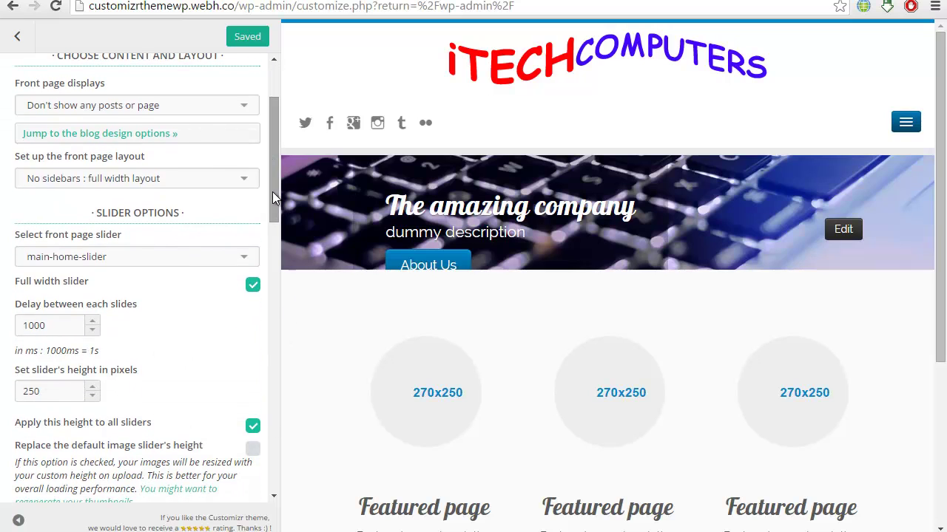
pyautogui.click(91, 386)
pyautogui.click(91, 387)
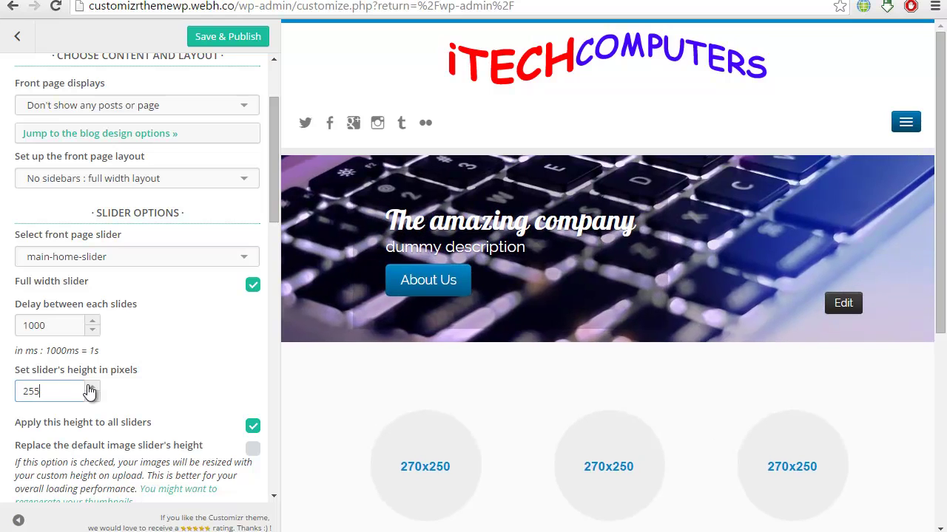
pyautogui.click(93, 396)
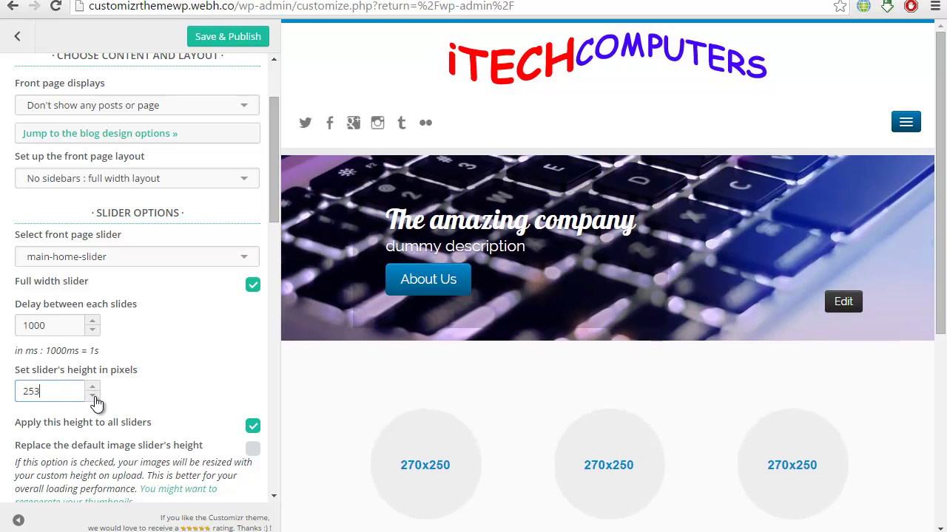
pyautogui.click(97, 387)
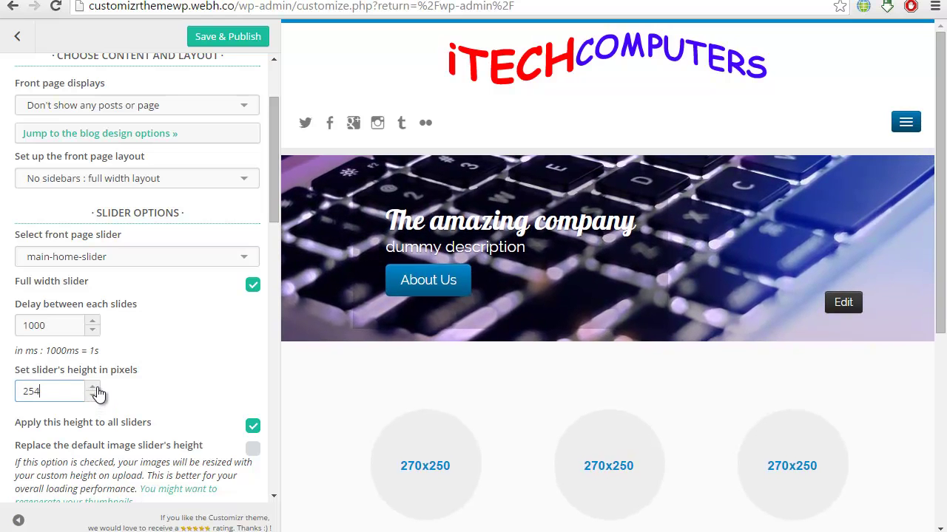
# Save & Publish the customizer changes with the new slider height.
pyautogui.scroll(3, 97, 391)
pyautogui.scroll(3, 96, 392)
pyautogui.scroll(4, 97, 391)
pyautogui.scroll(4, 97, 391)
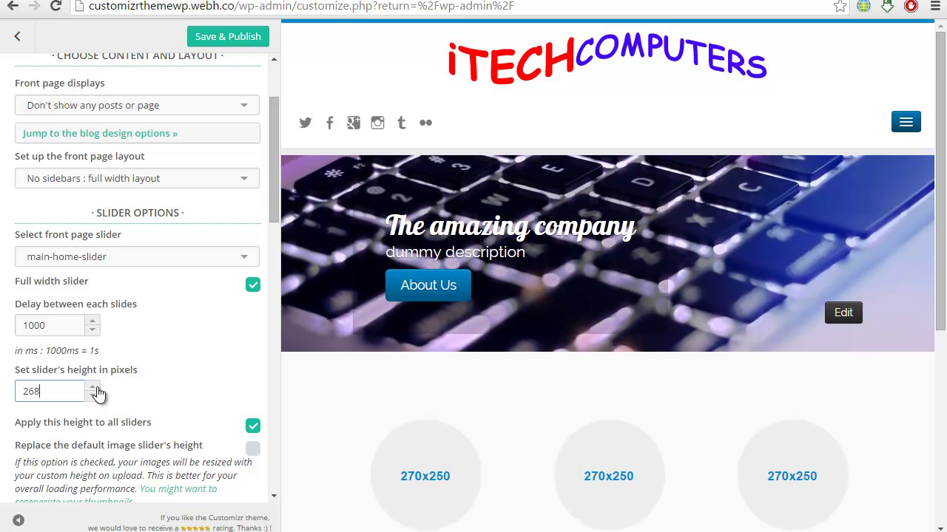
pyautogui.scroll(4, 98, 394)
pyautogui.scroll(4, 98, 394)
pyautogui.scroll(4, 98, 394)
pyautogui.scroll(4, 98, 394)
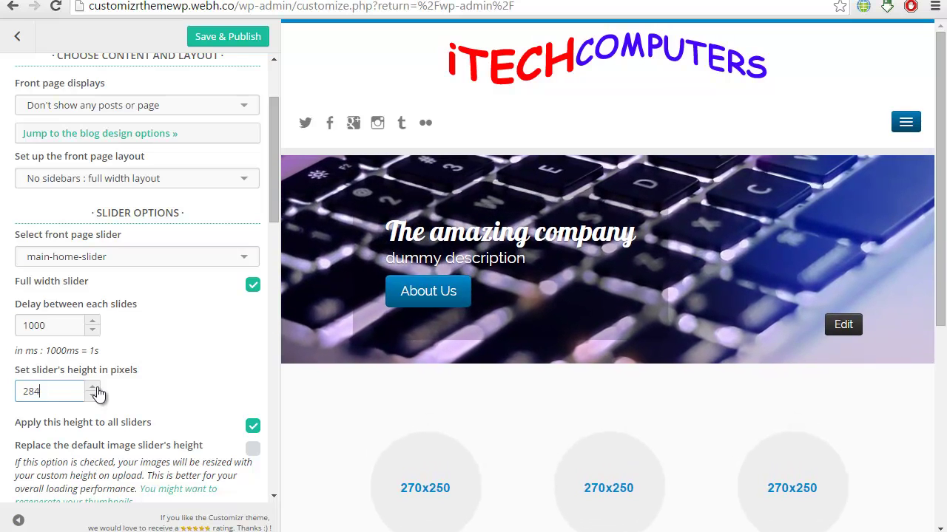
pyautogui.scroll(3, 98, 394)
pyautogui.scroll(3, 98, 394)
pyautogui.scroll(2, 98, 394)
pyautogui.scroll(3, 98, 394)
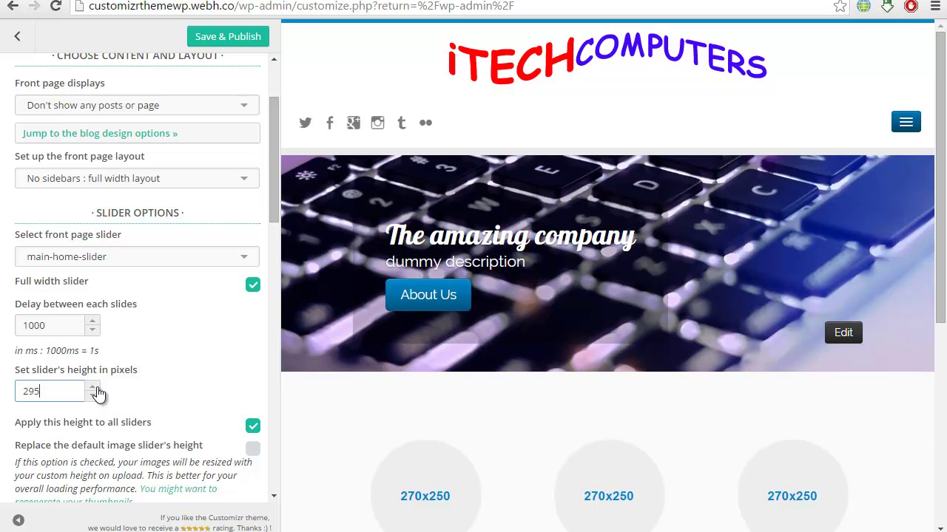
pyautogui.scroll(2, 98, 394)
pyautogui.scroll(2, 97, 394)
pyautogui.scroll(1, 97, 394)
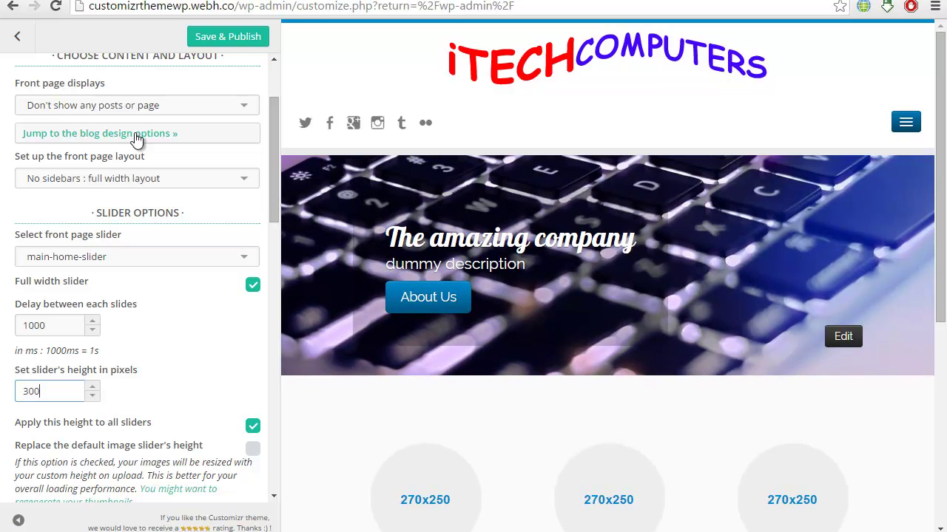
pyautogui.click(244, 37)
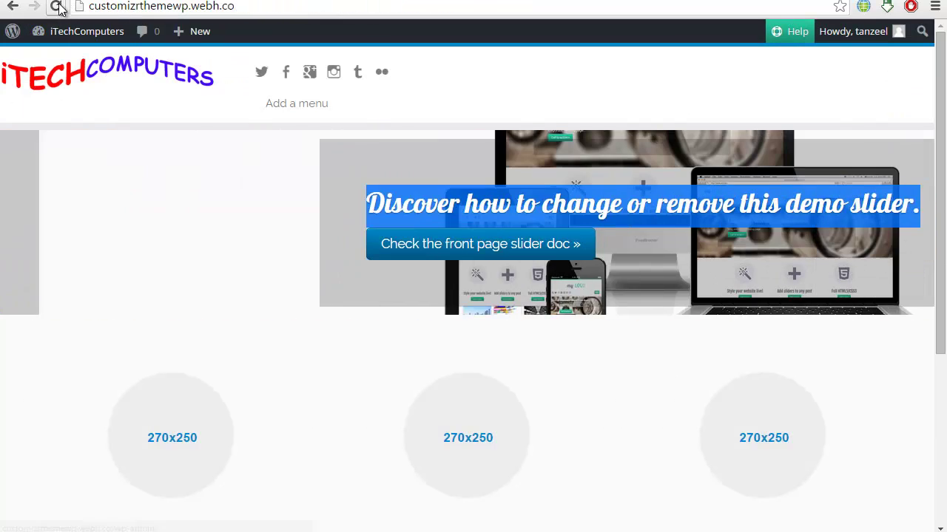
# Reload the live homepage and inspect the keyboard slide's 'The amazing company' heading.
pyautogui.click(57, 6)
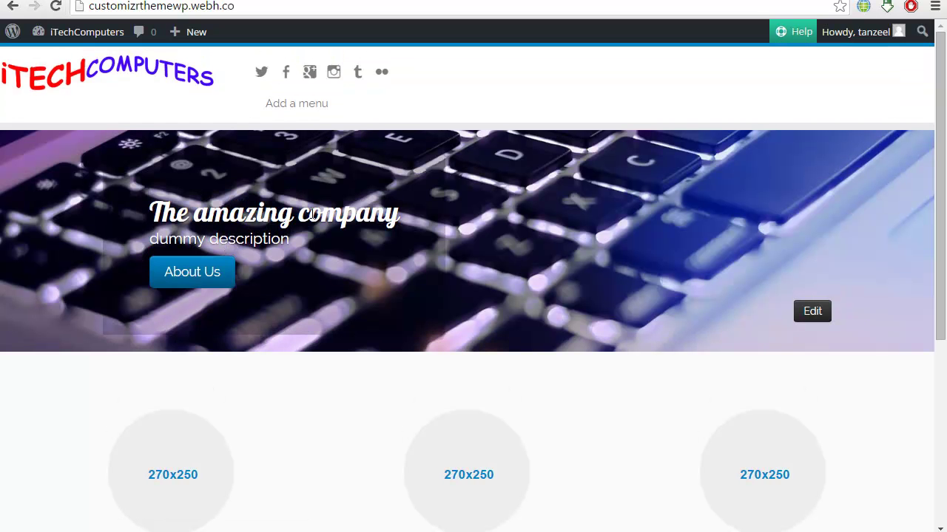
pyautogui.tripleClick(314, 213)
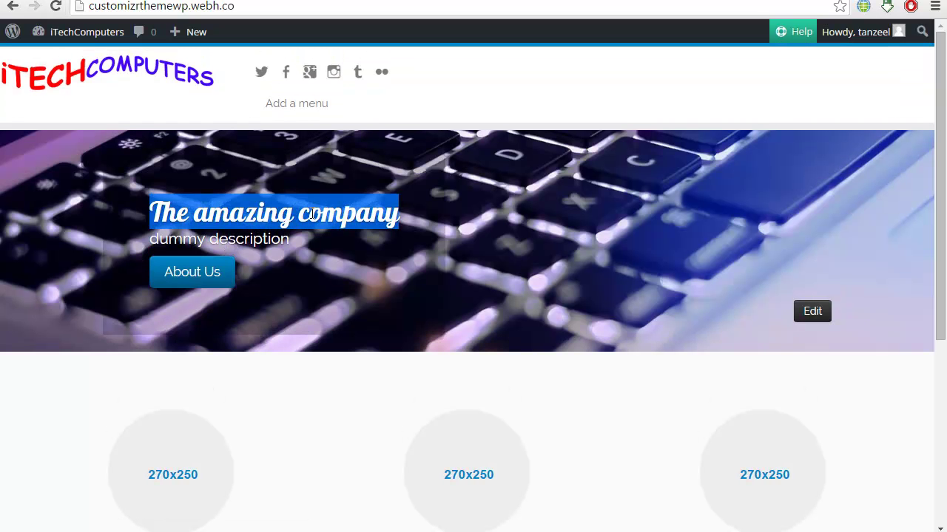
pyautogui.click(256, 256)
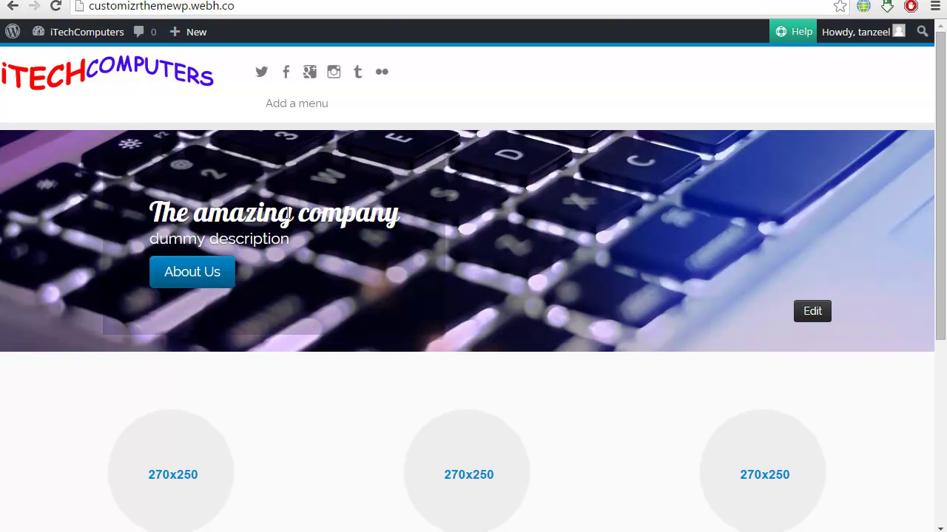
pyautogui.doubleClick(291, 213)
pyautogui.click(288, 213)
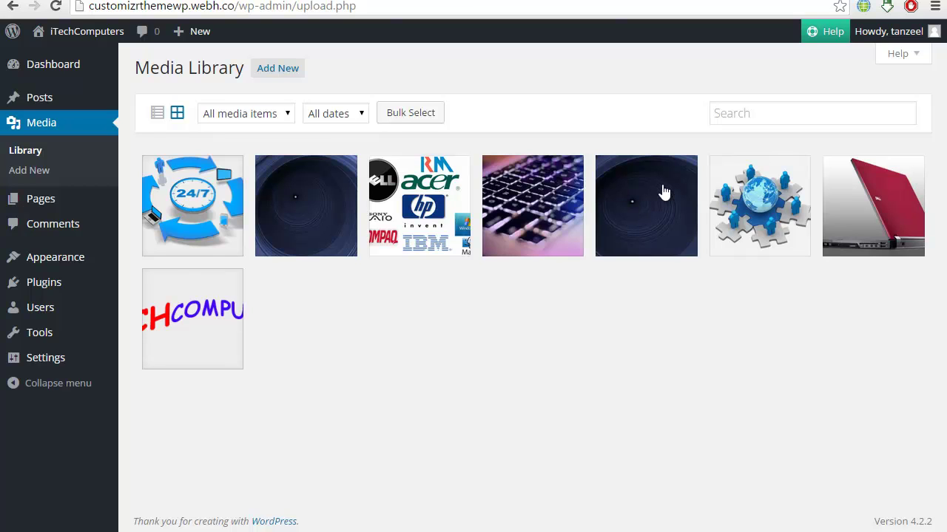
# Open the computer_keyboardHD copy image's full edit page and enable Add to a slider.
pyautogui.click(622, 203)
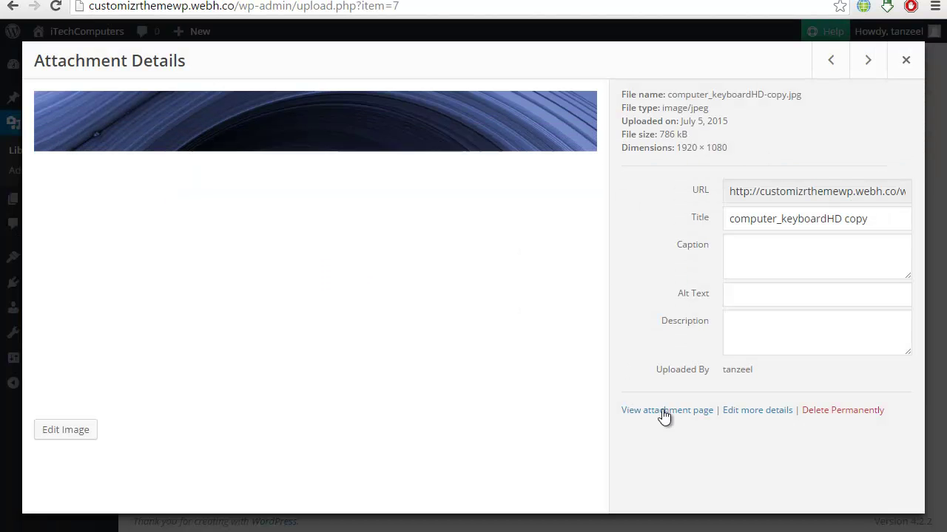
pyautogui.click(755, 411)
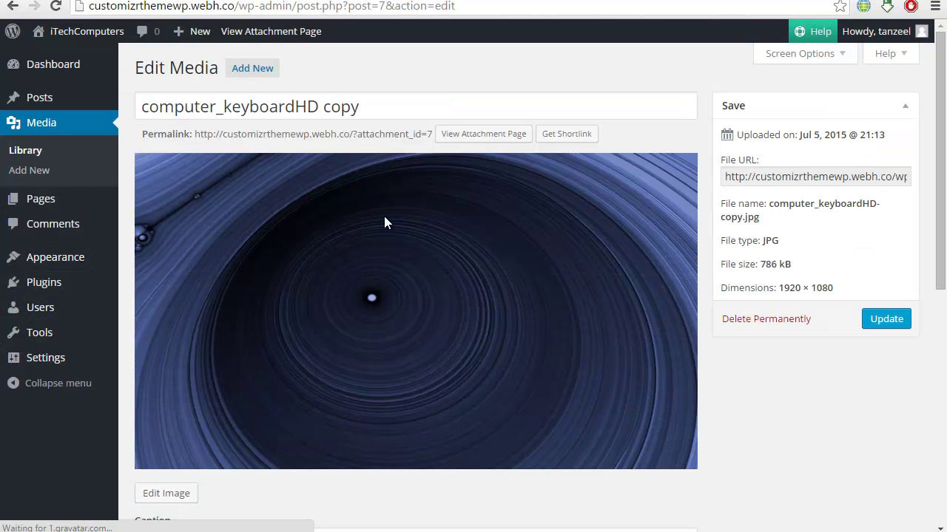
pyautogui.scroll(-2, 929, 406)
pyautogui.scroll(-2, 929, 406)
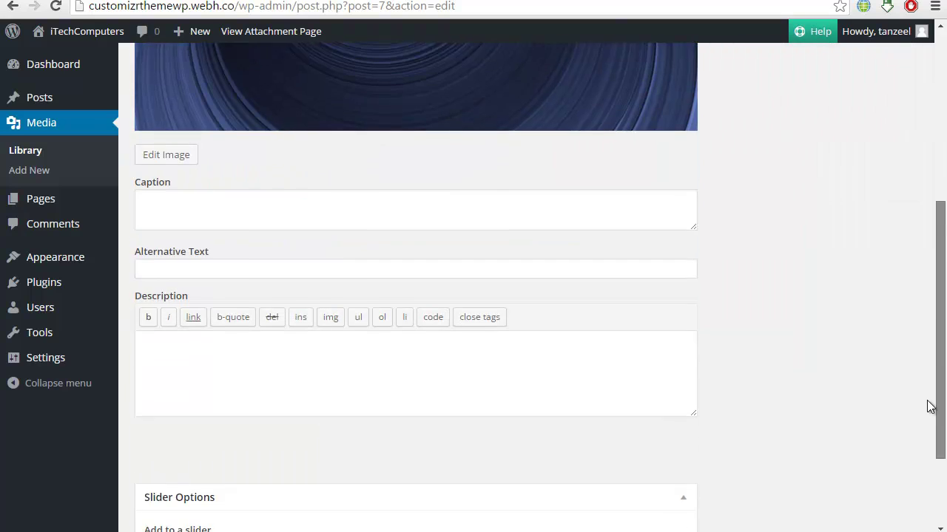
pyautogui.scroll(-2, 925, 450)
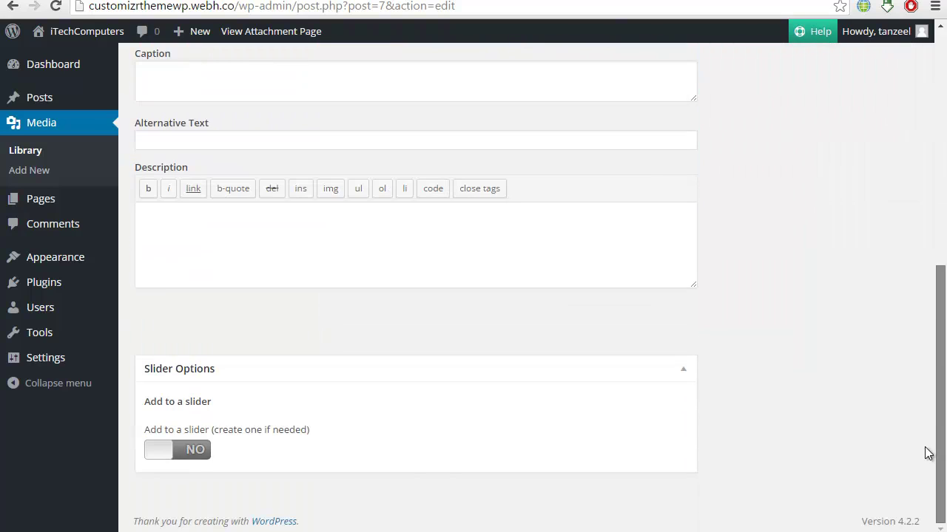
pyautogui.click(171, 452)
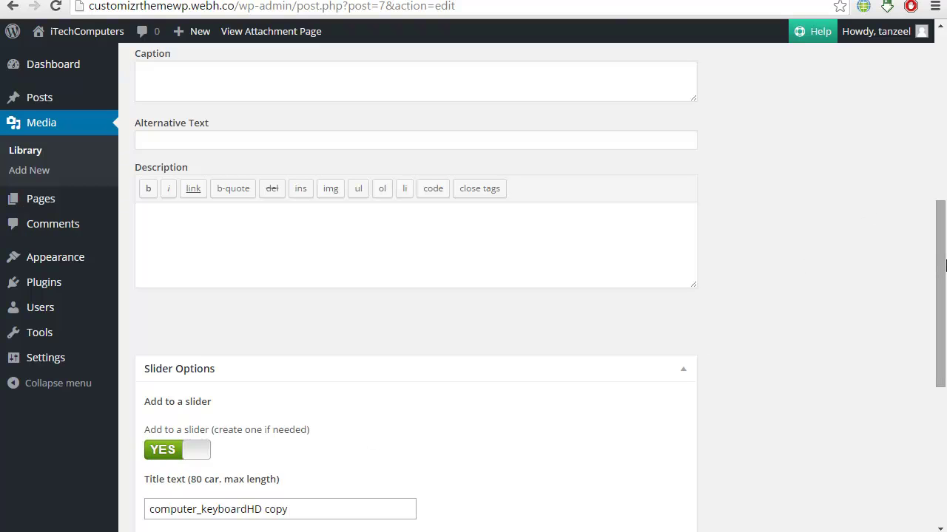
# Title the slide 'The great company'.
pyautogui.scroll(-3, 940, 214)
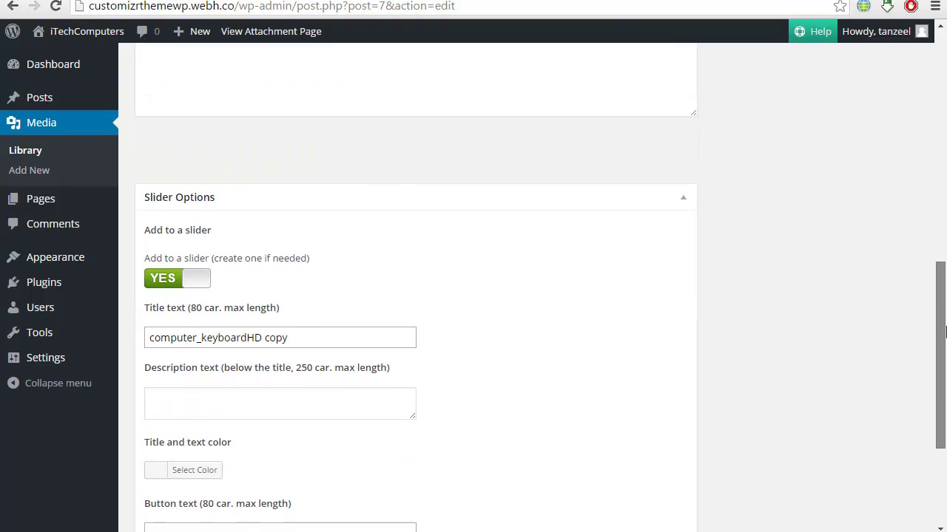
pyautogui.tripleClick(367, 325)
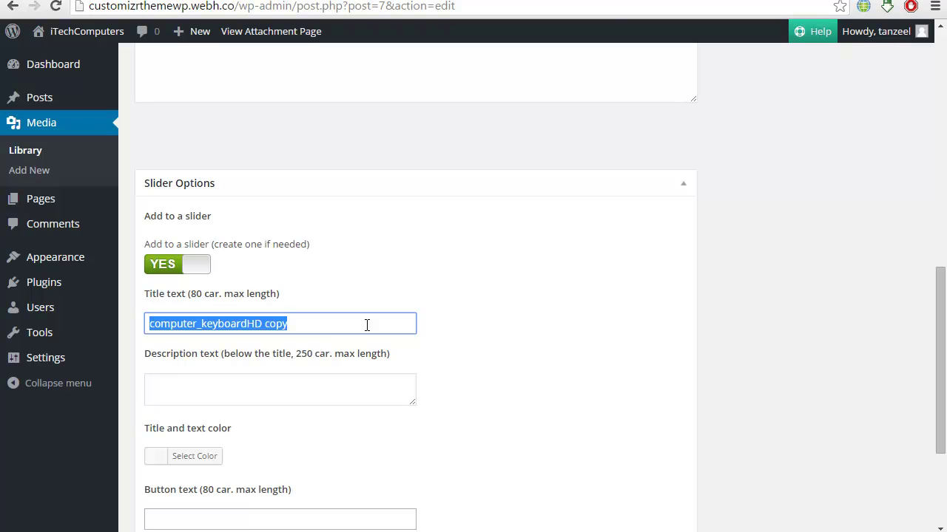
pyautogui.write('The great company')
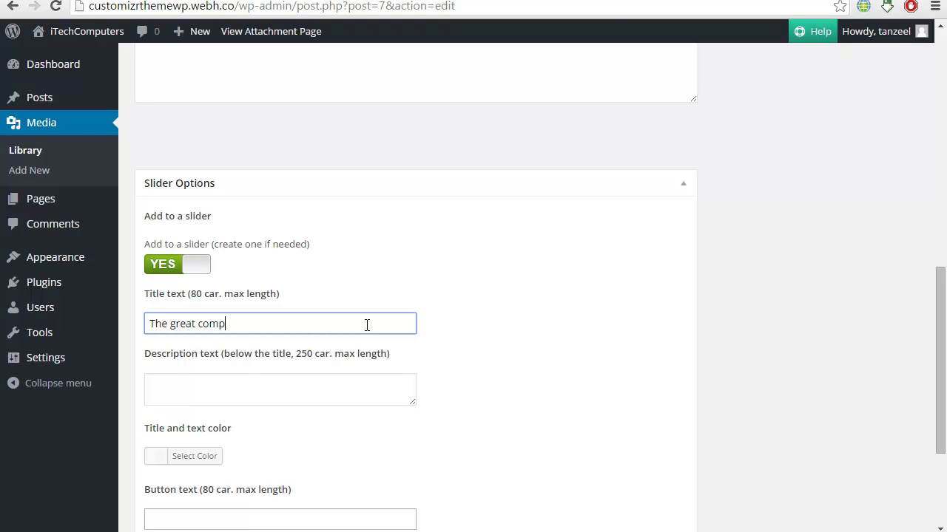
pyautogui.click(383, 374)
pyautogui.write('once again hello')
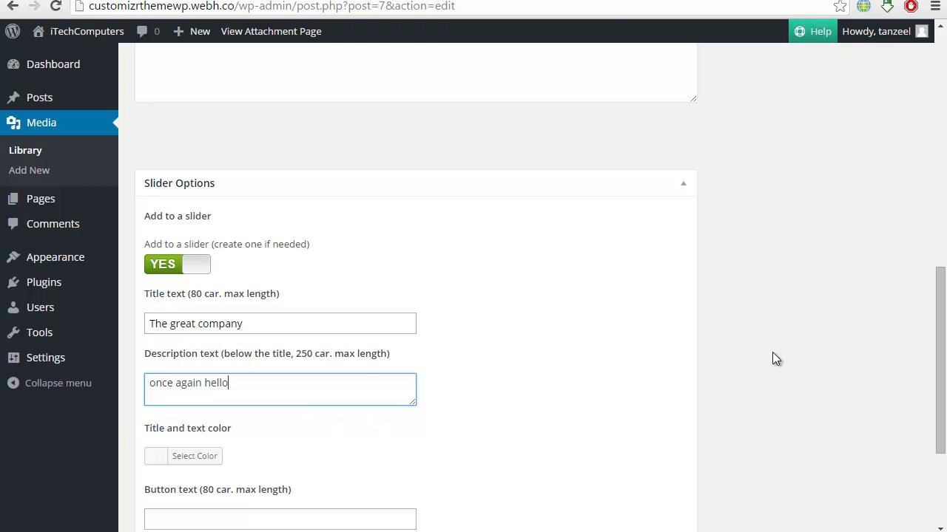
# Give the slide button text 'Hello' linking to the Hello world! post.
pyautogui.moveTo(938, 286); pyautogui.dragTo(939, 378)
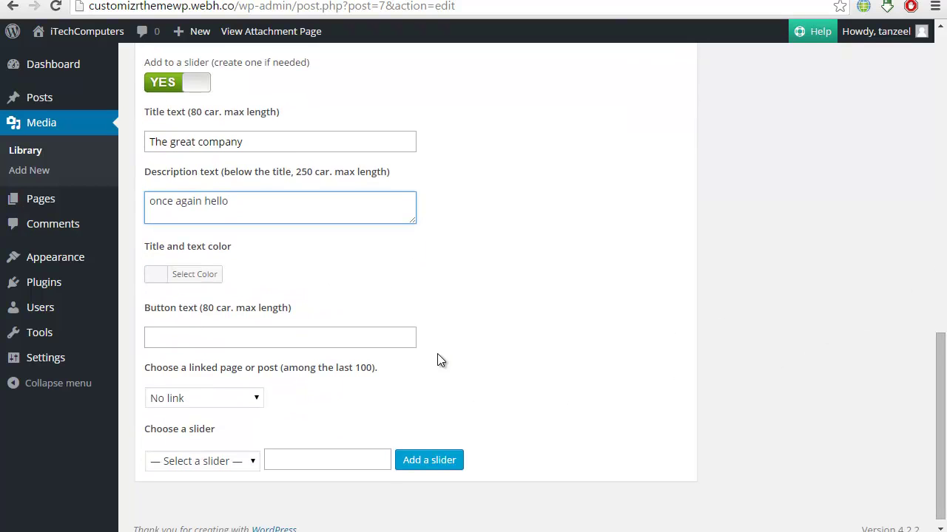
pyautogui.click(360, 341)
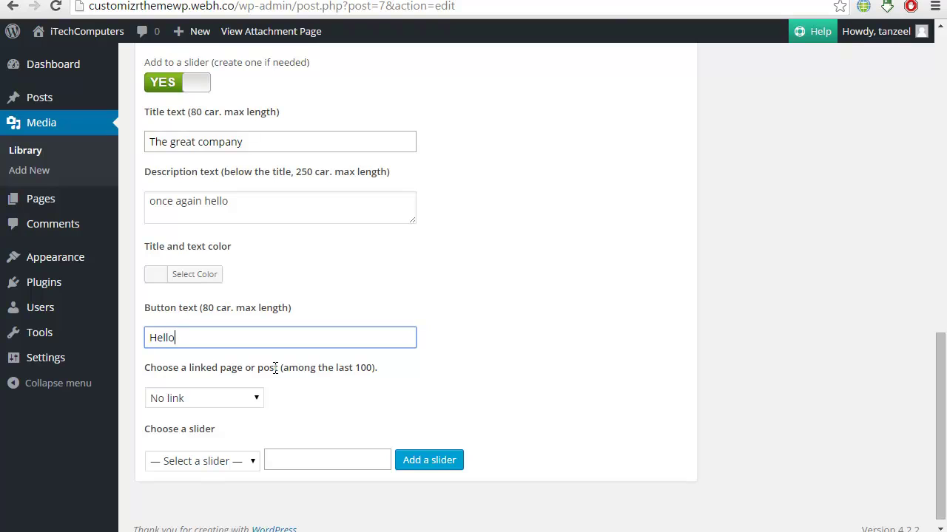
pyautogui.click(224, 398)
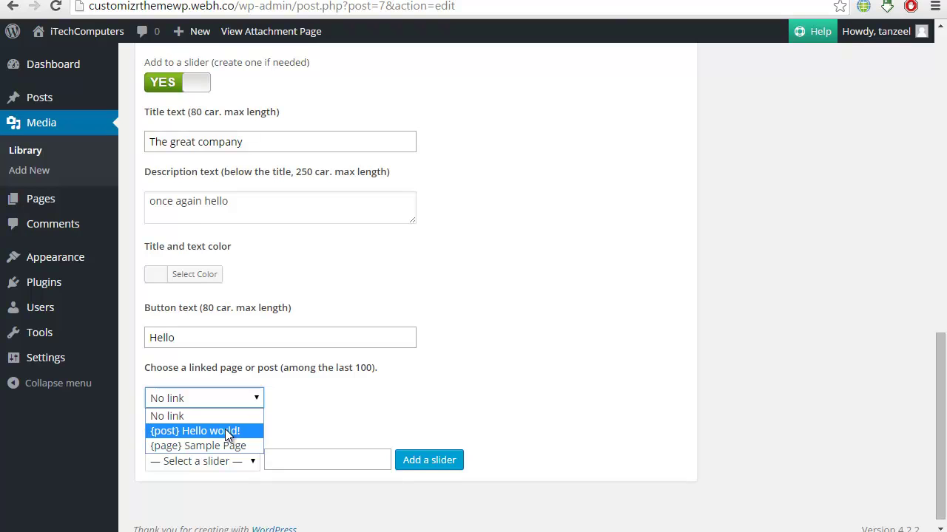
pyautogui.click(224, 431)
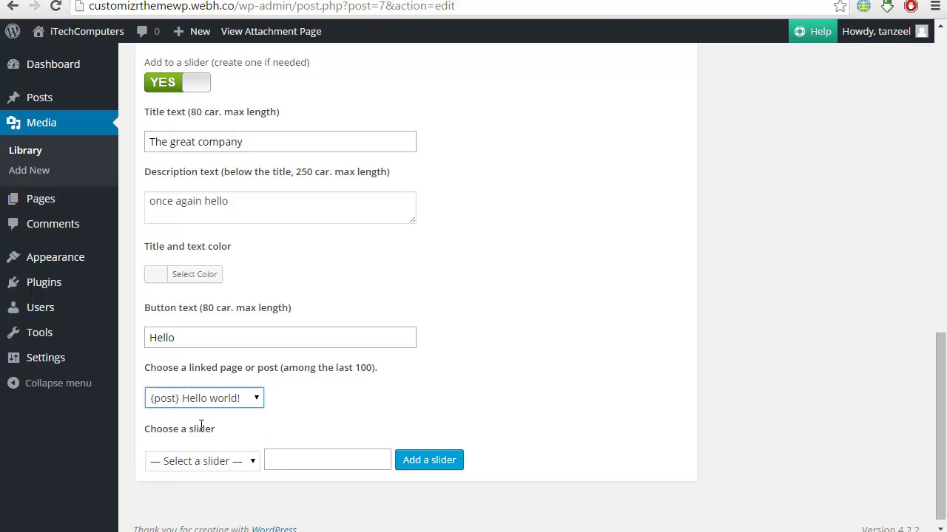
# Assign the slide to main-home-slider and update the image.
pyautogui.click(234, 466)
pyautogui.click(229, 494)
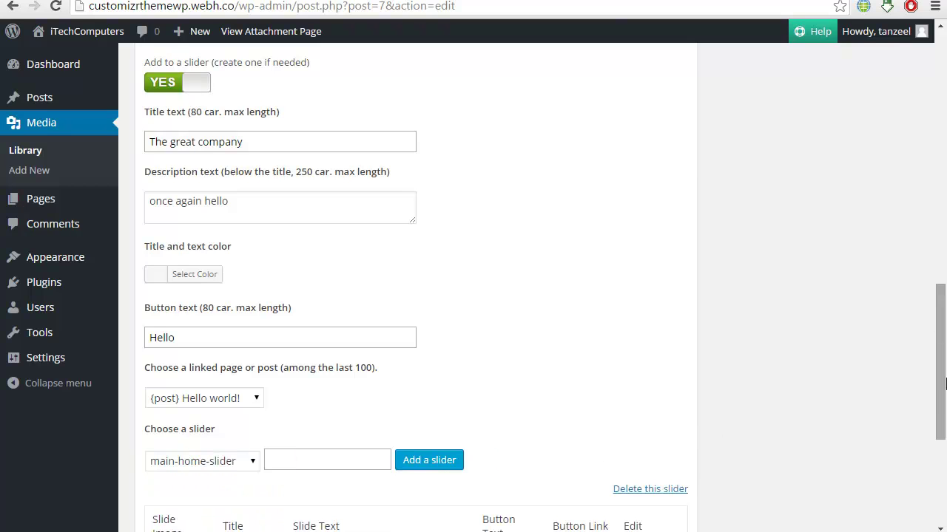
pyautogui.moveTo(944, 382); pyautogui.dragTo(907, 199)
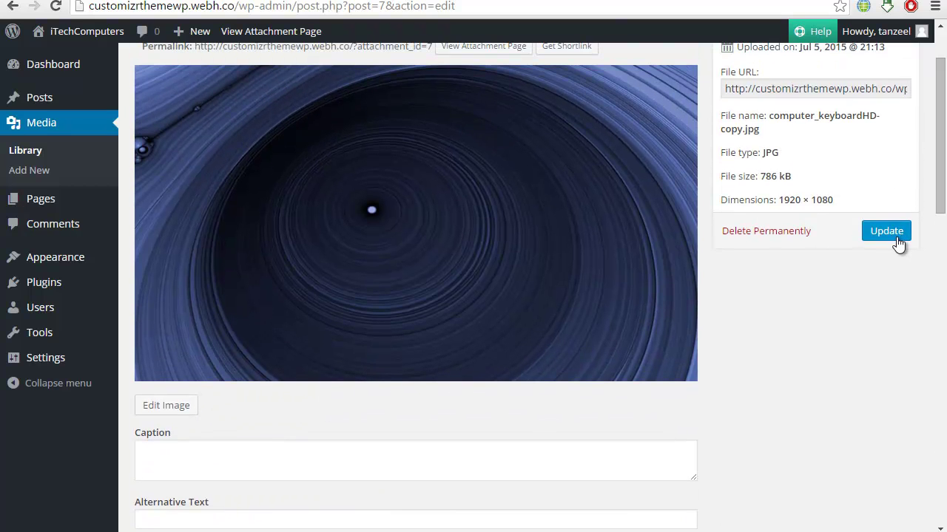
pyautogui.click(896, 235)
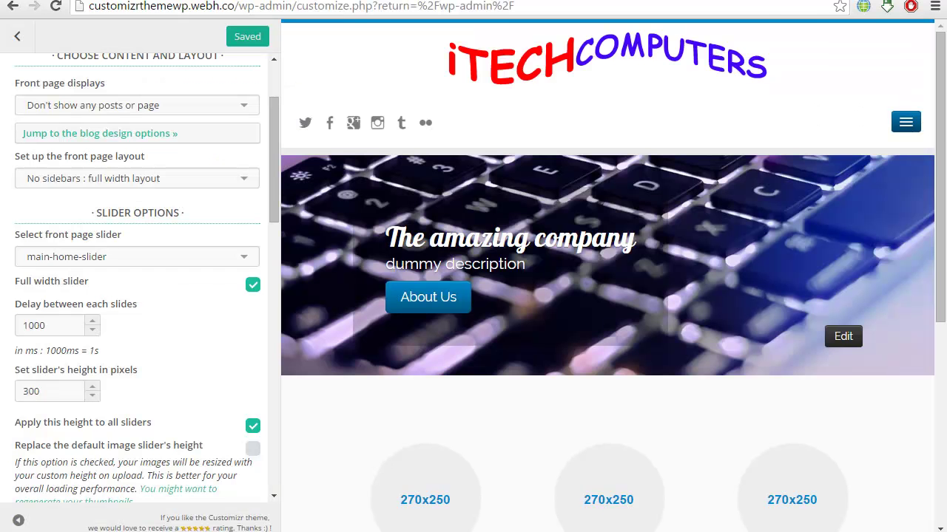
# Reload the live homepage, advance to 'The great company' slide, and follow its Hello button.
pyautogui.click(17, 37)
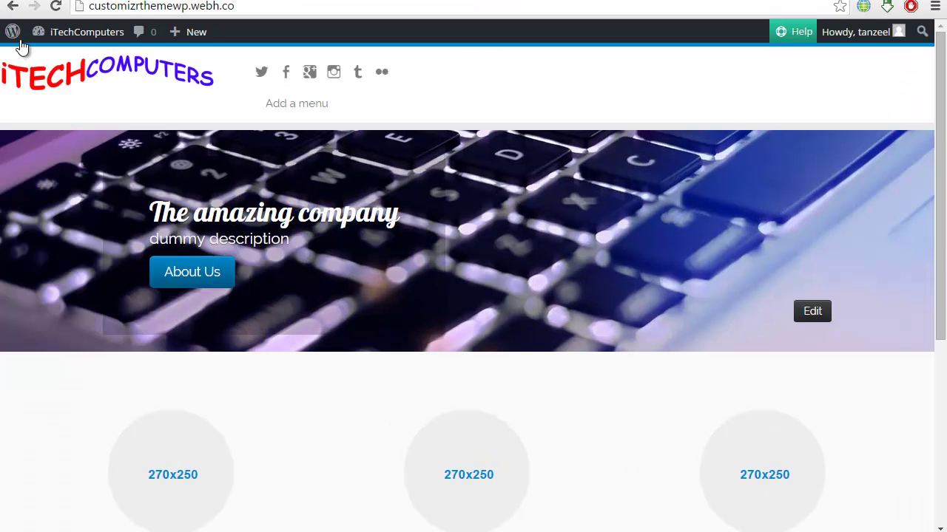
pyautogui.click(57, 6)
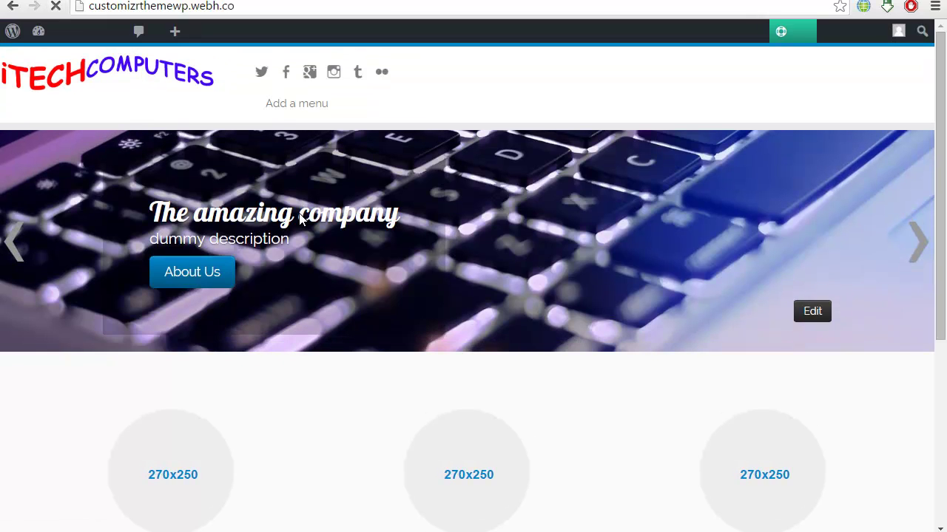
pyautogui.click(921, 233)
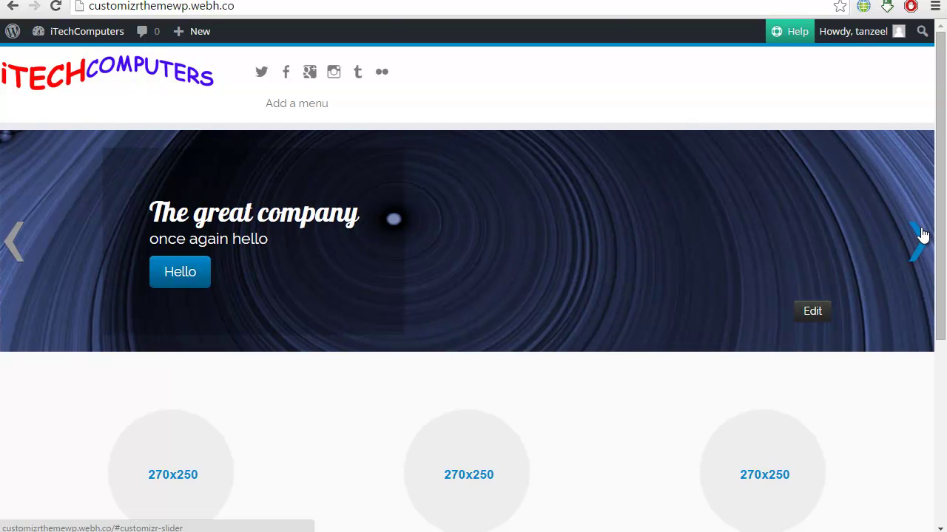
pyautogui.tripleClick(202, 213)
pyautogui.tripleClick(217, 238)
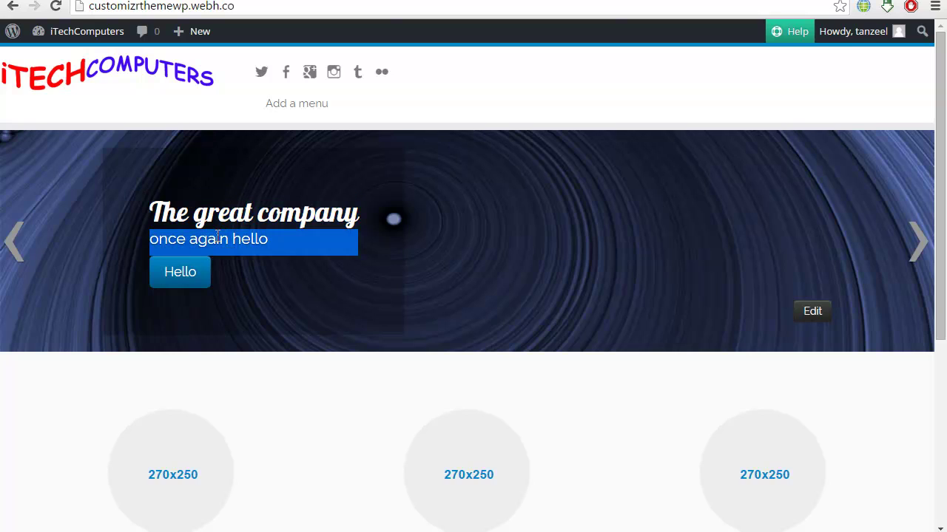
pyautogui.click(164, 279)
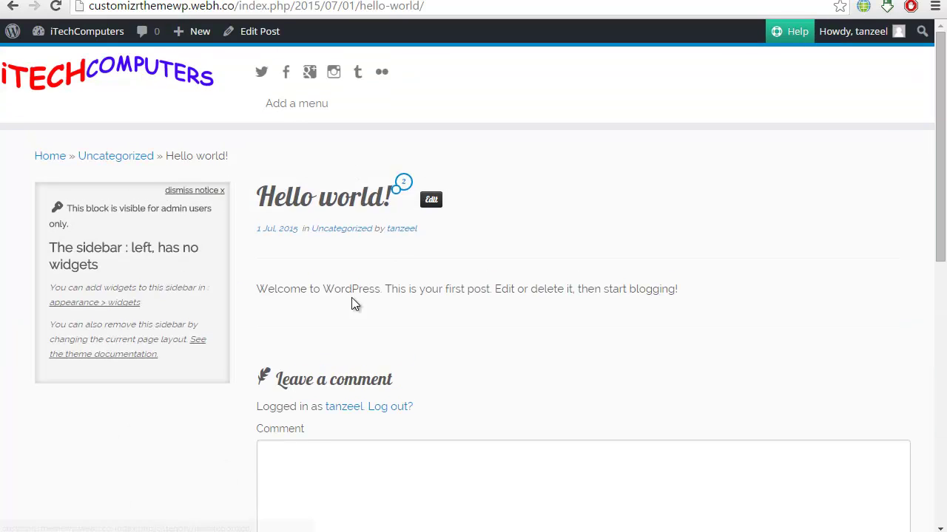
# Go back to the homepage and inspect the three Featured page headings below the slider.
pyautogui.click(10, 14)
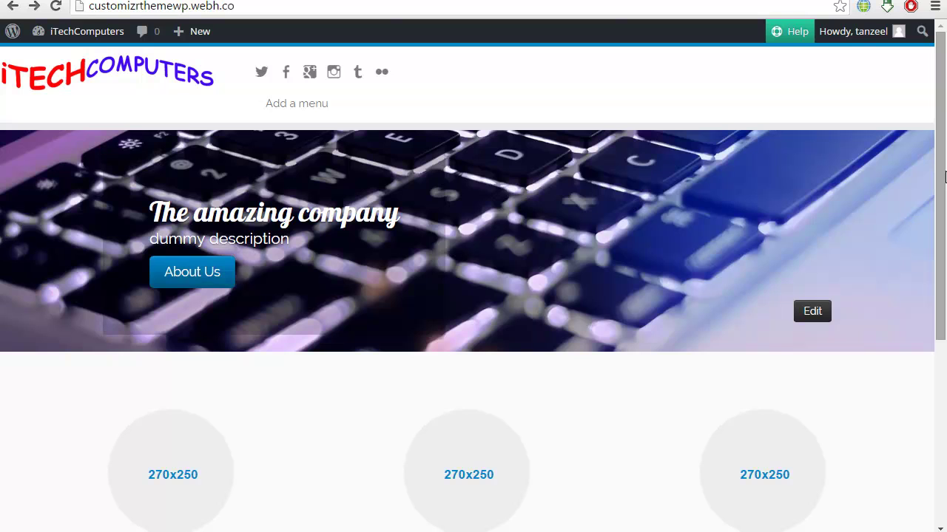
pyautogui.moveTo(945, 176); pyautogui.dragTo(941, 312)
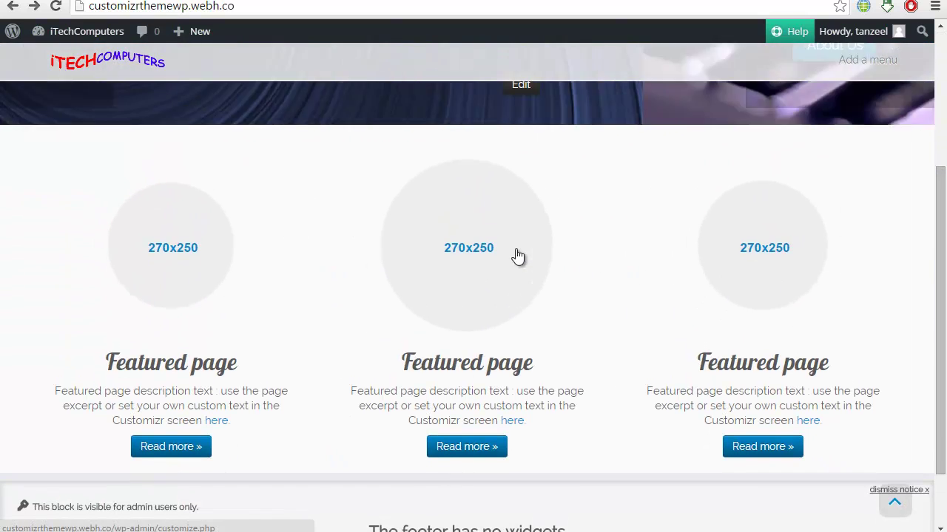
pyautogui.tripleClick(152, 362)
pyautogui.doubleClick(500, 361)
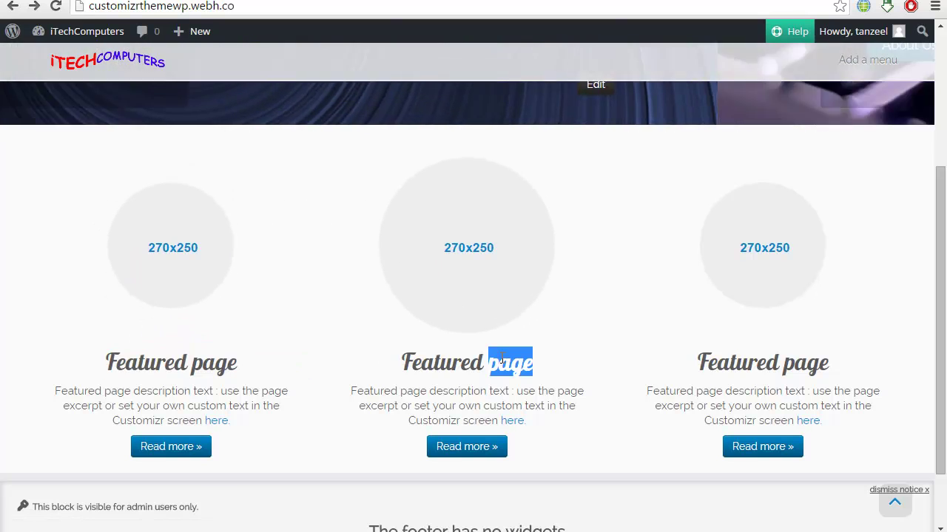
pyautogui.tripleClick(500, 361)
pyautogui.tripleClick(752, 359)
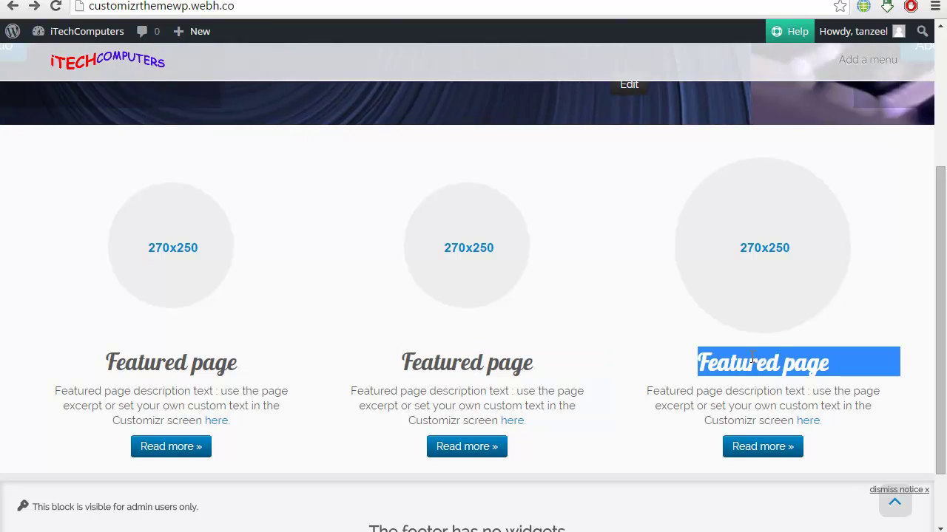